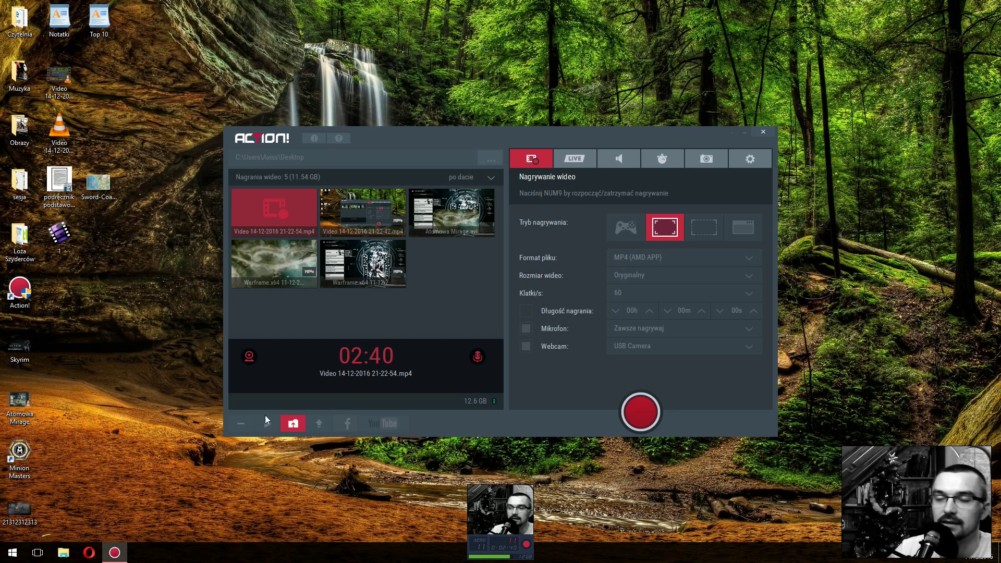
Select individual recordings in the video list to view their resolution, frame rate, length and file size
{"action": "left_click", "coordinate": [380, 251]}
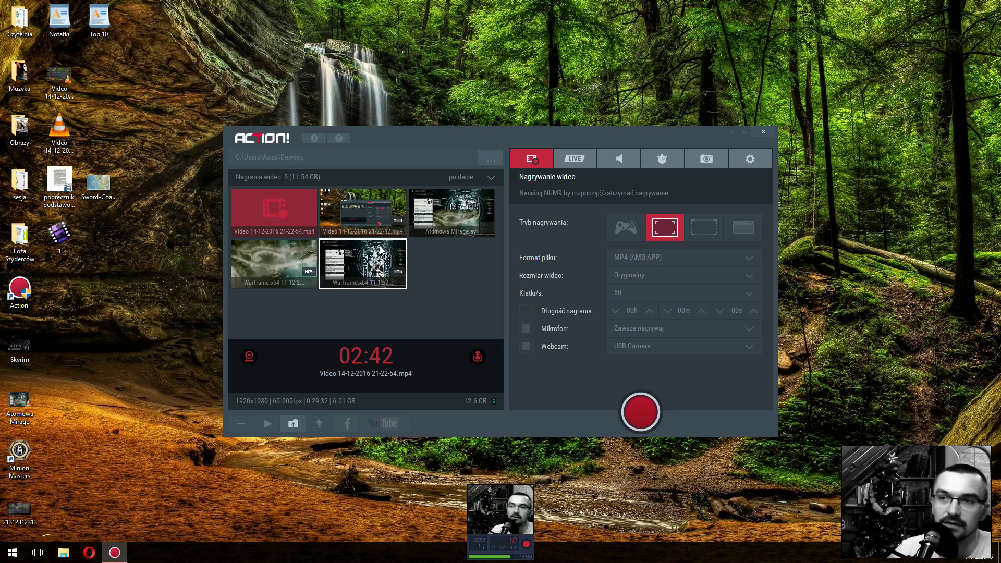
{"action": "left_click", "coordinate": [360, 219]}
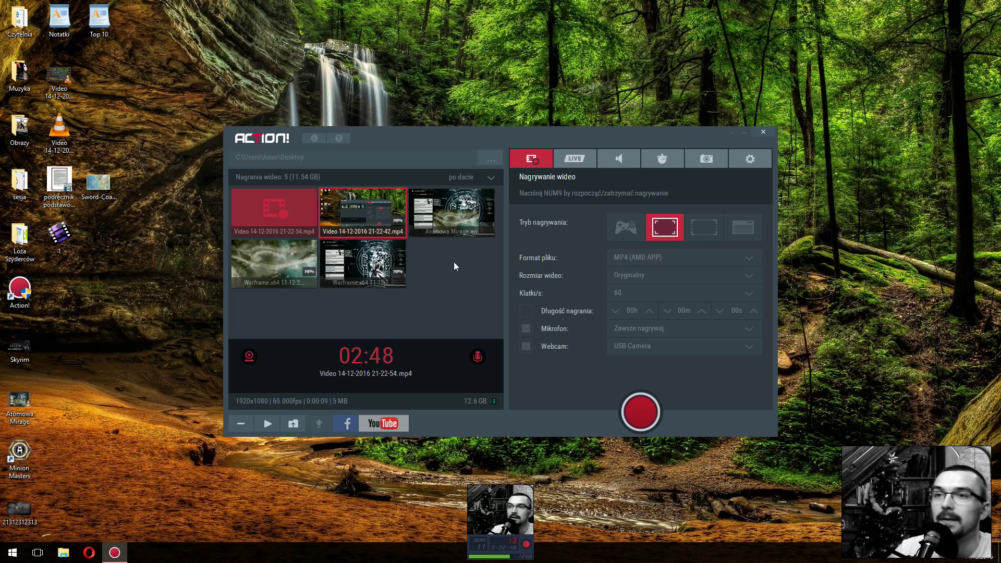
{"action": "left_click", "coordinate": [321, 157]}
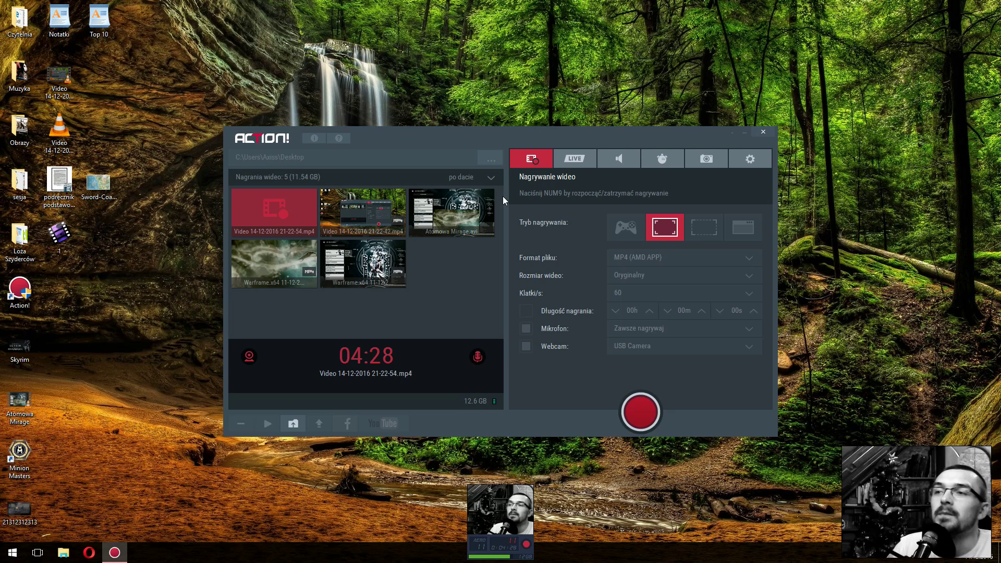
{"action": "left_click", "coordinate": [478, 212]}
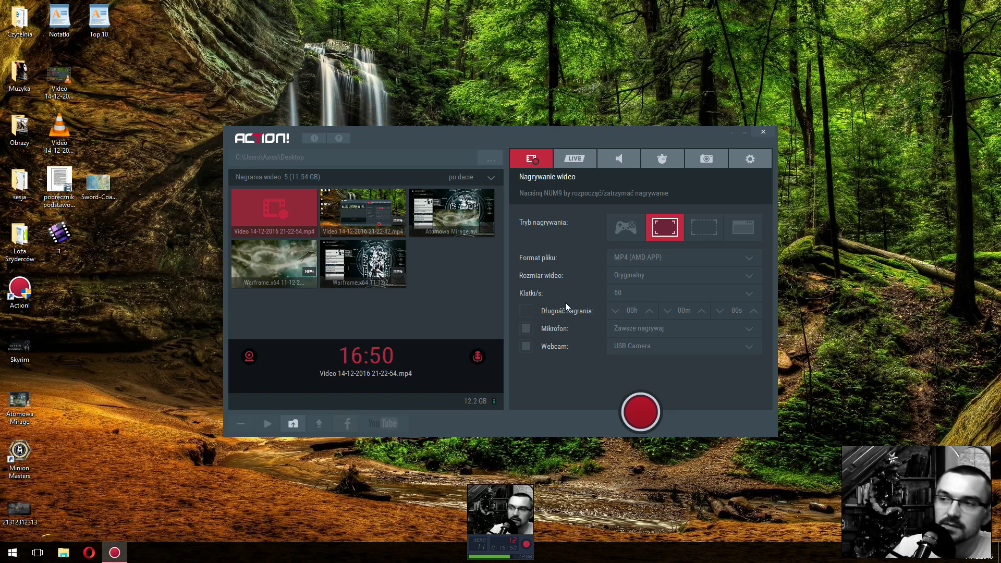
Open the live streaming settings and look through the available streaming services, video sizes and frame rates
{"action": "left_click", "coordinate": [576, 161]}
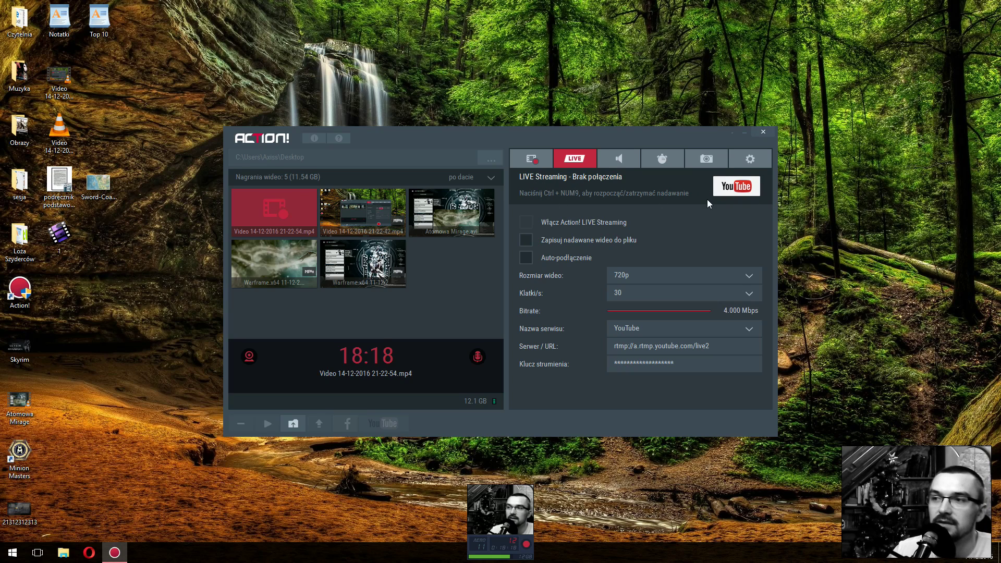
{"action": "left_click", "coordinate": [659, 329]}
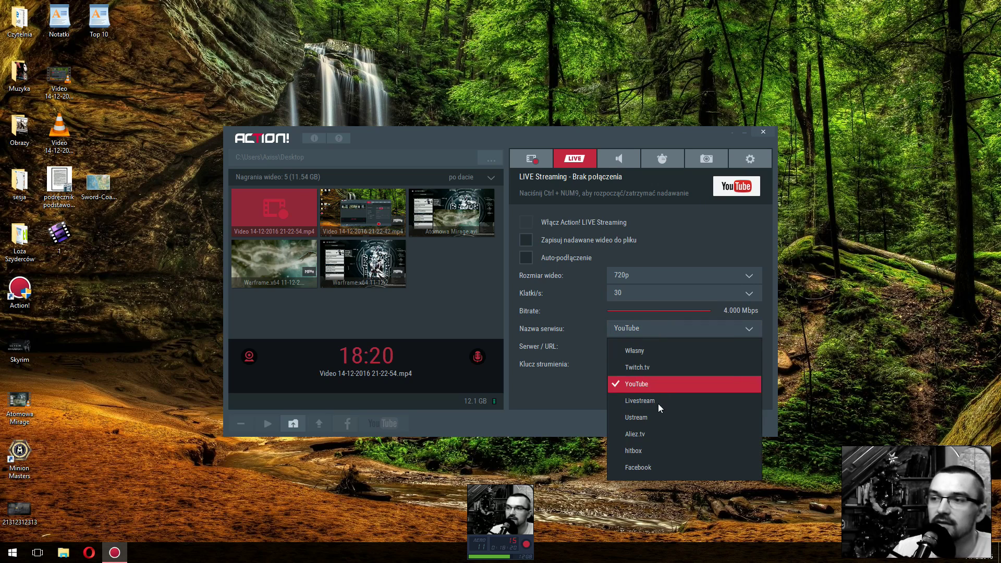
{"action": "left_click", "coordinate": [777, 355]}
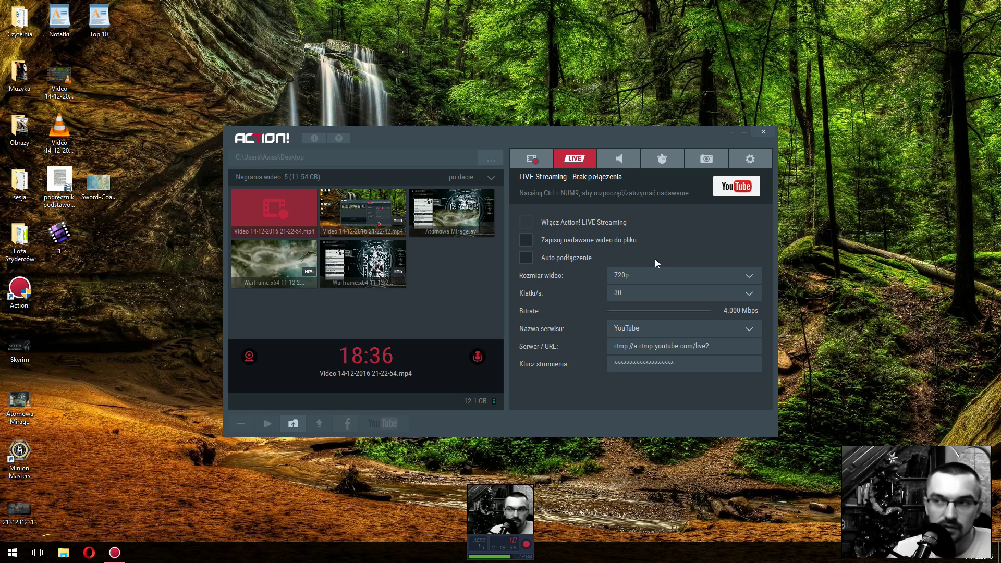
{"action": "left_click", "coordinate": [659, 276]}
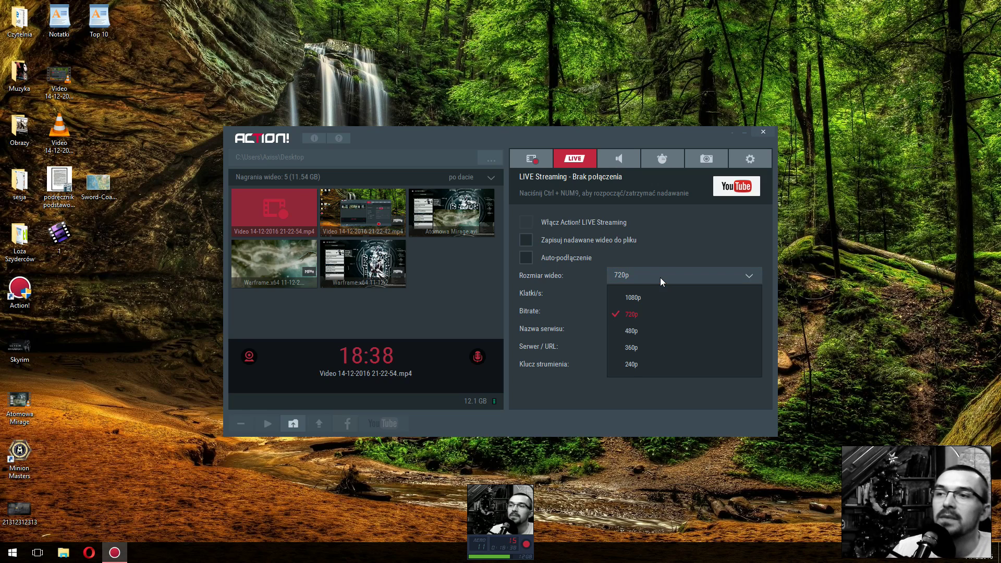
{"action": "left_click", "coordinate": [662, 273]}
{"action": "left_click", "coordinate": [648, 293]}
{"action": "left_click", "coordinate": [650, 285]}
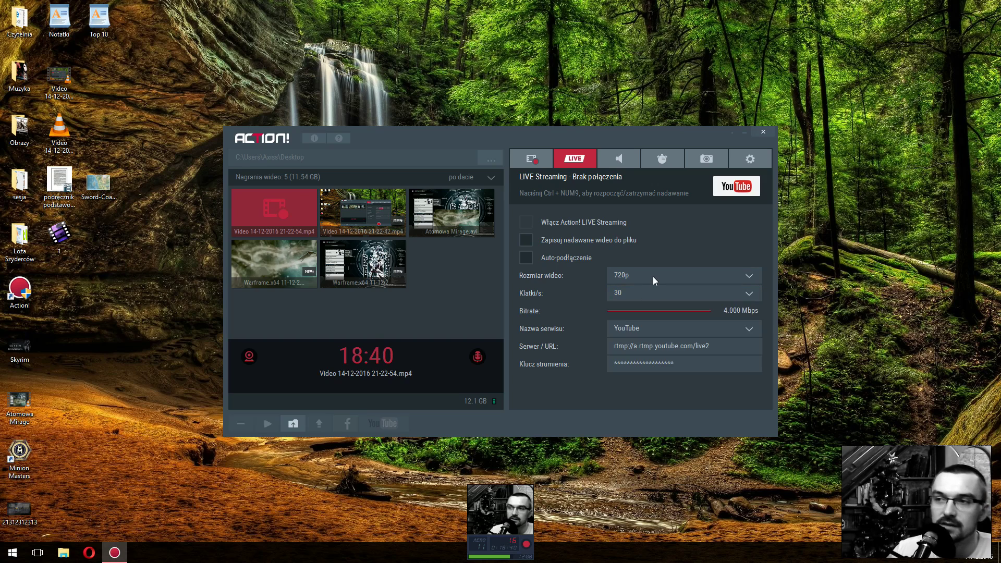
Set the live stream's video size to 1080p and its frame rate to 60
{"action": "left_click_drag", "start_coordinate": [695, 312], "coordinate": [721, 317]}
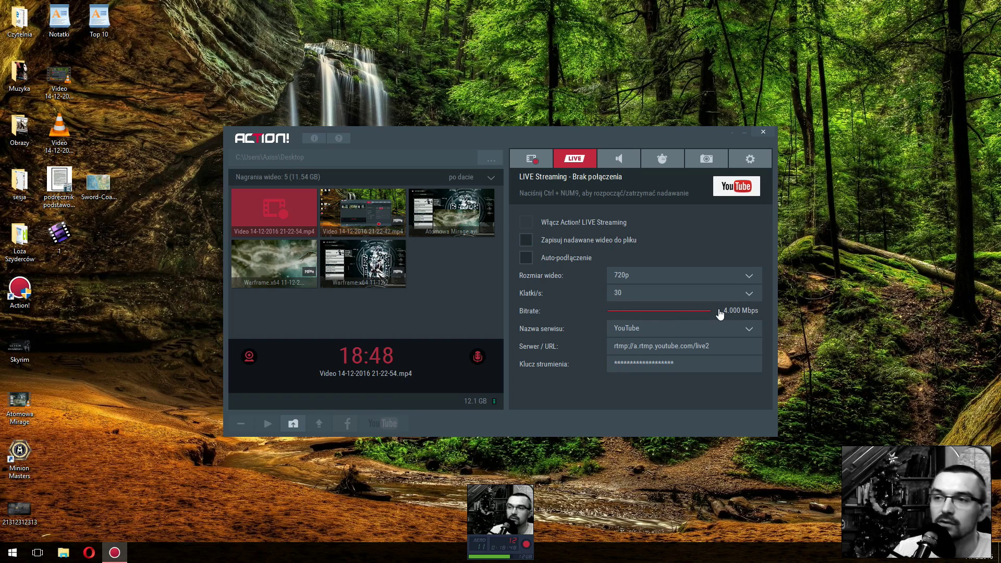
{"action": "left_click", "coordinate": [633, 273]}
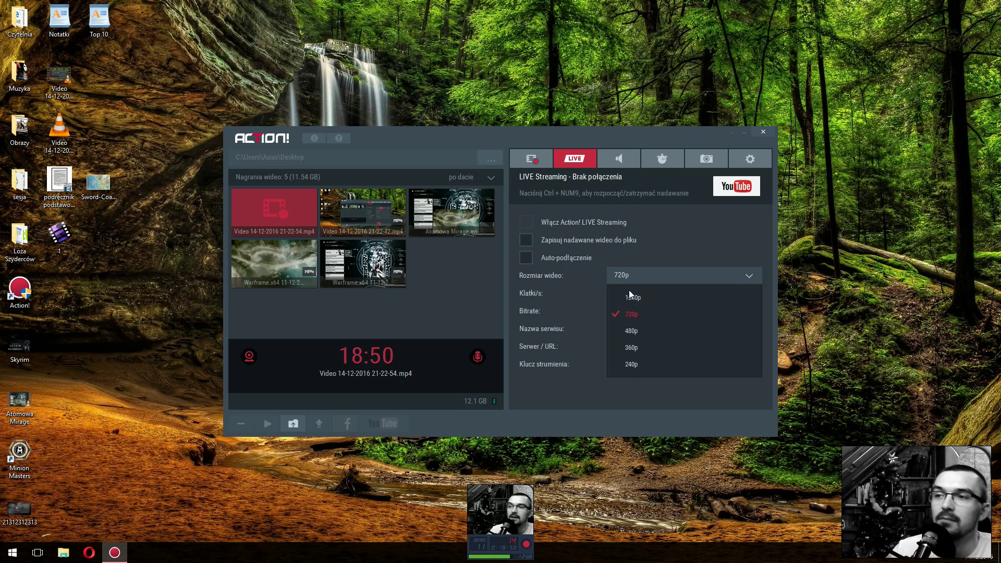
{"action": "left_click", "coordinate": [634, 294]}
{"action": "left_click", "coordinate": [629, 291]}
{"action": "left_click", "coordinate": [618, 313]}
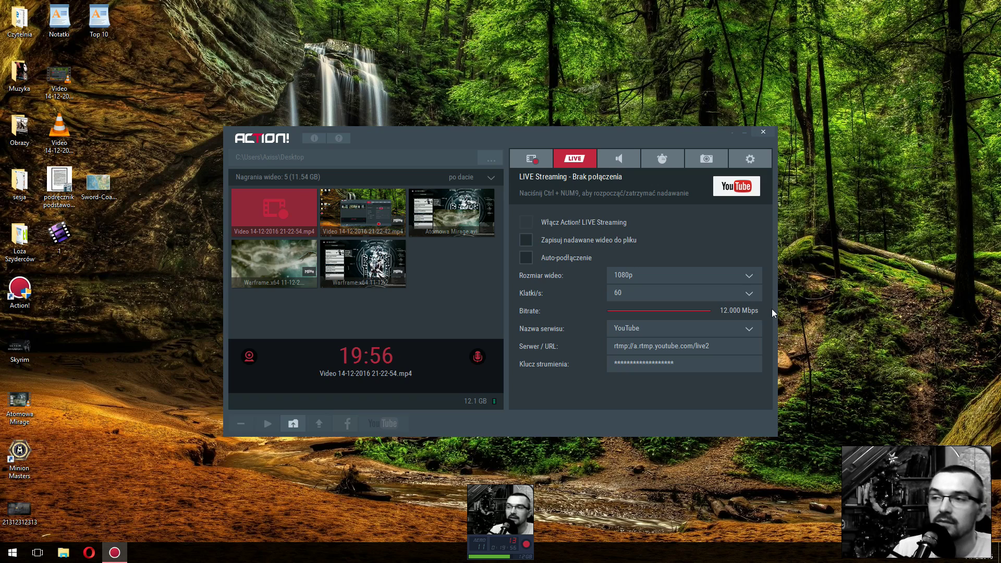
Set the live stream's frame rate to 30 and its video size to 720p
{"action": "left_click", "coordinate": [683, 293]}
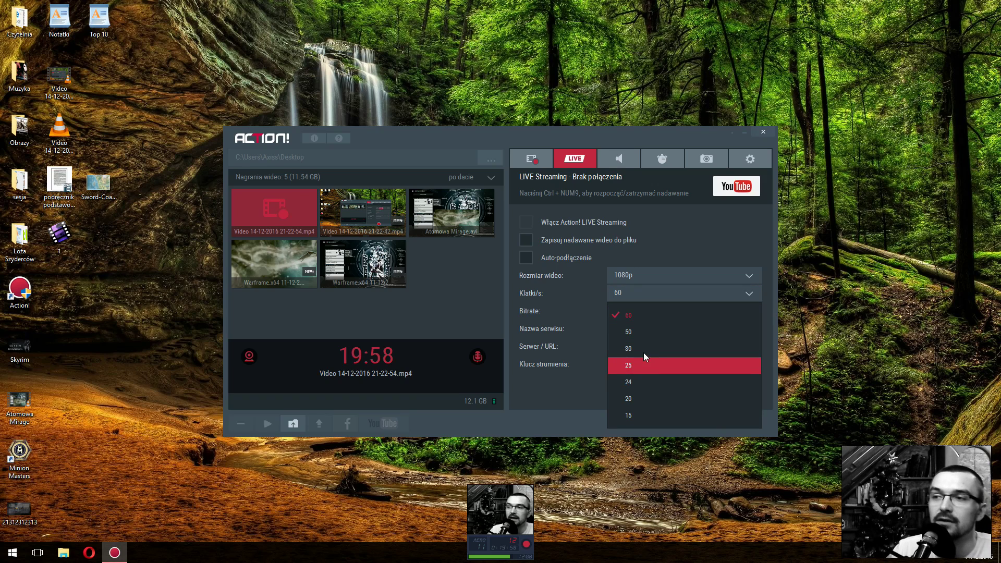
{"action": "left_click", "coordinate": [643, 353]}
{"action": "left_click", "coordinate": [645, 280]}
{"action": "left_click", "coordinate": [630, 315]}
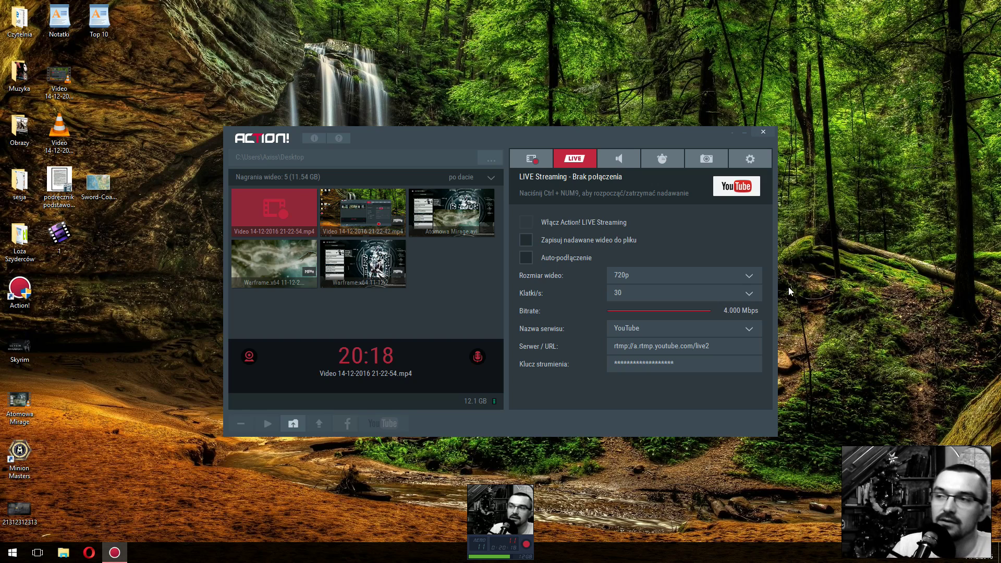
Switch the live stream's video size to 480p and back to 720p
{"action": "left_click", "coordinate": [658, 273]}
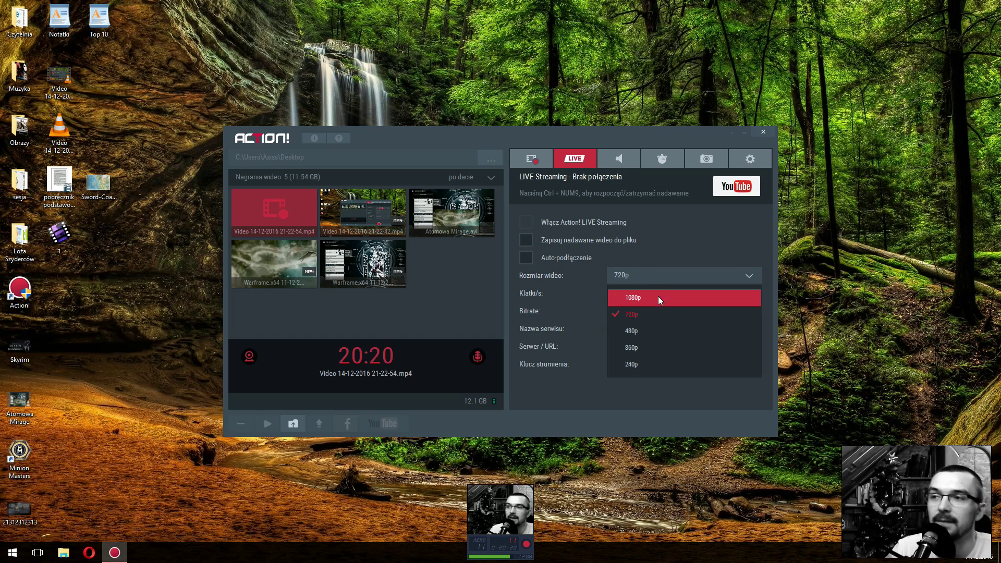
{"action": "left_click", "coordinate": [661, 329]}
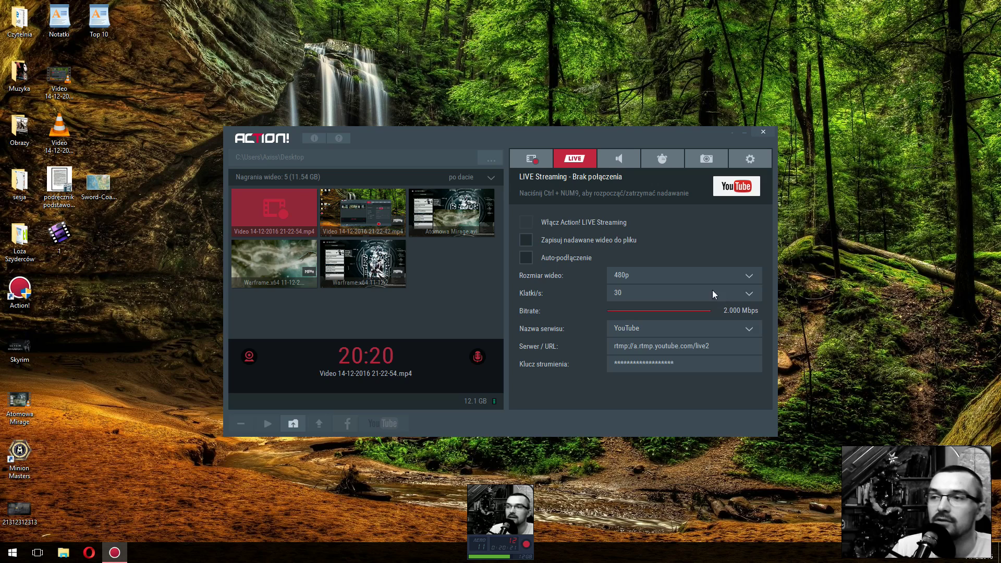
{"action": "left_click", "coordinate": [653, 278]}
{"action": "left_click", "coordinate": [645, 314]}
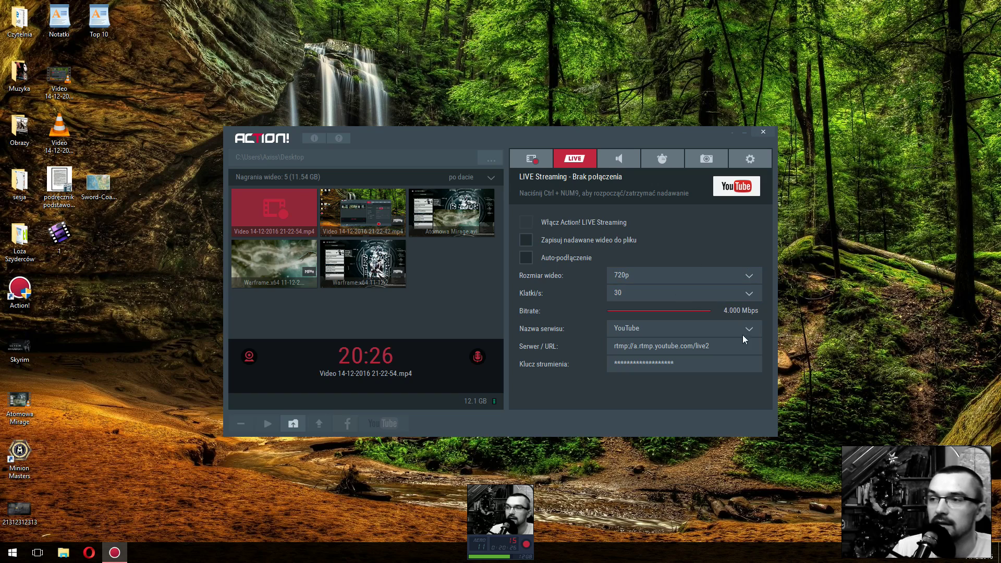
Review the live stream's service choices, video sizes, bitrate control and server URL field
{"action": "left_click", "coordinate": [694, 328]}
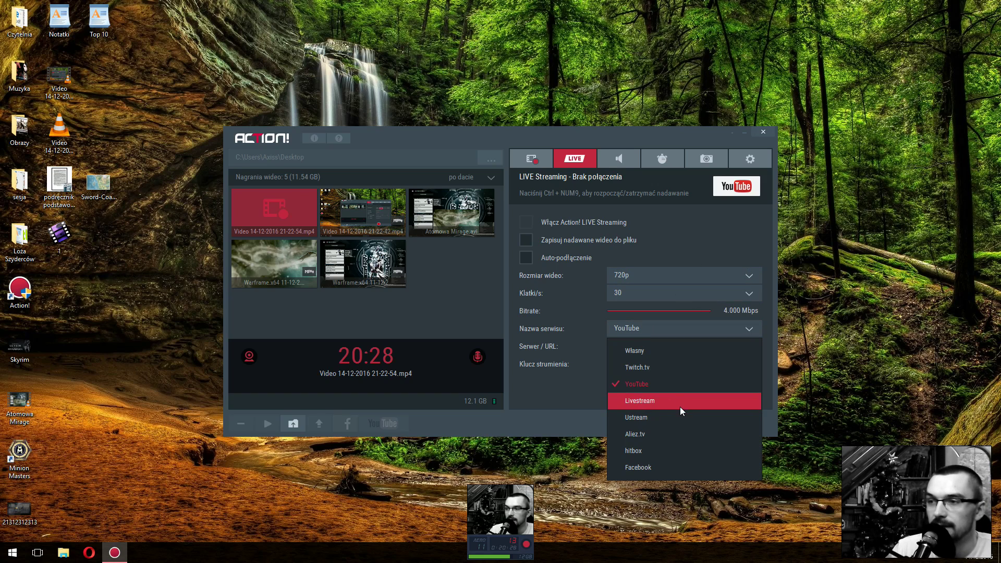
{"action": "left_click", "coordinate": [827, 349]}
{"action": "left_click", "coordinate": [665, 281]}
{"action": "left_click", "coordinate": [664, 280]}
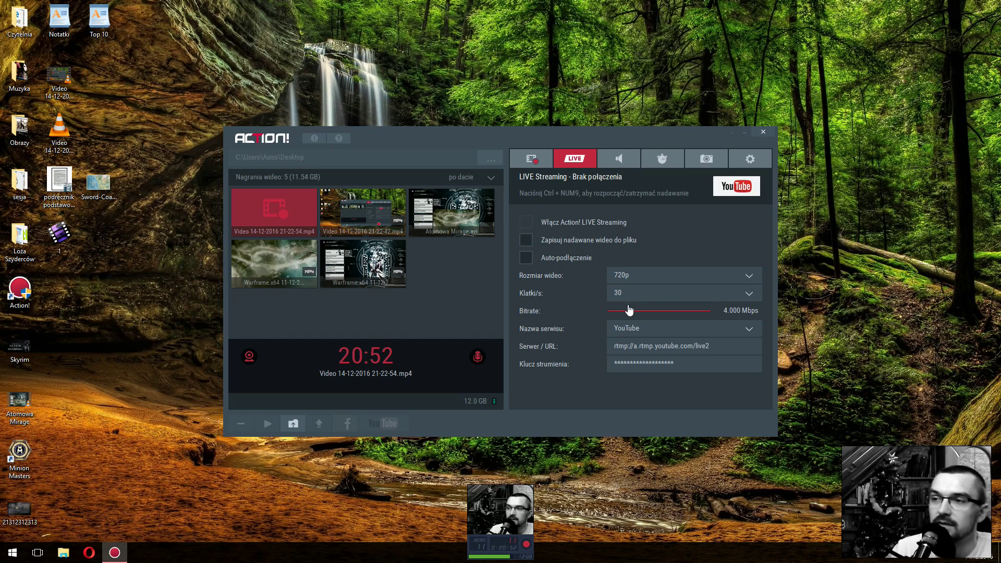
{"action": "left_click_drag", "start_coordinate": [712, 315], "coordinate": [756, 320]}
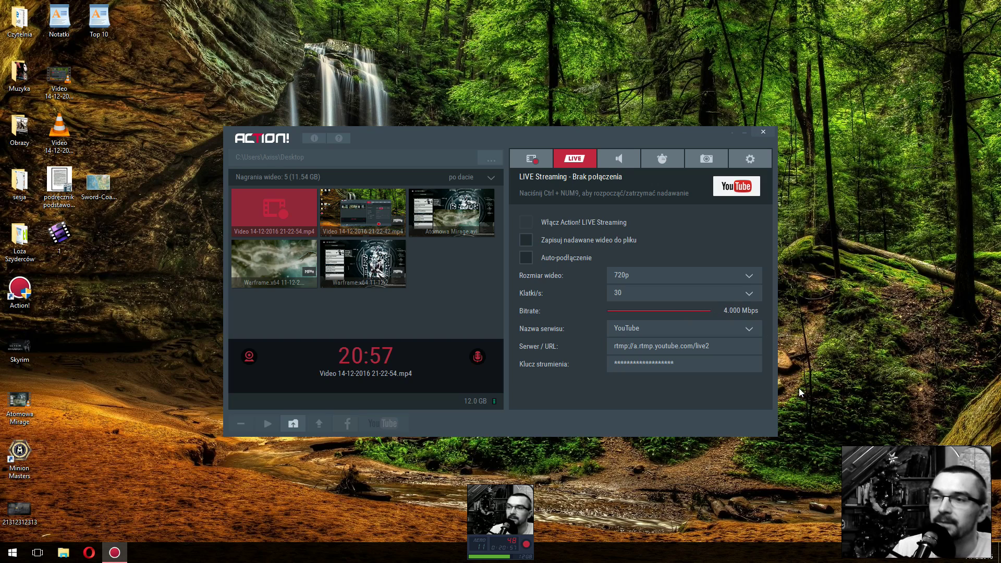
{"action": "left_click", "coordinate": [718, 334]}
{"action": "left_click", "coordinate": [719, 334]}
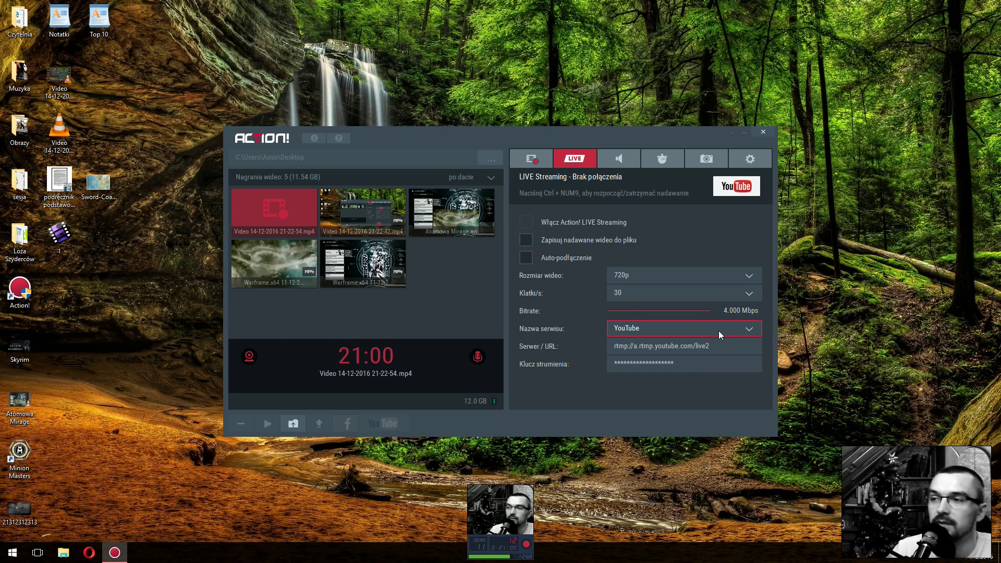
{"action": "left_click", "coordinate": [719, 334]}
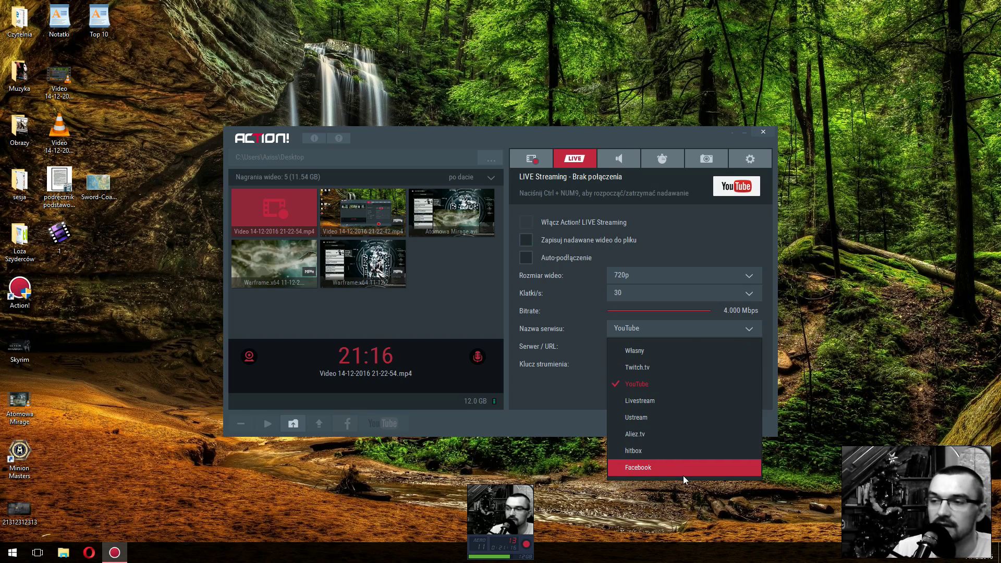
{"action": "left_click", "coordinate": [749, 329]}
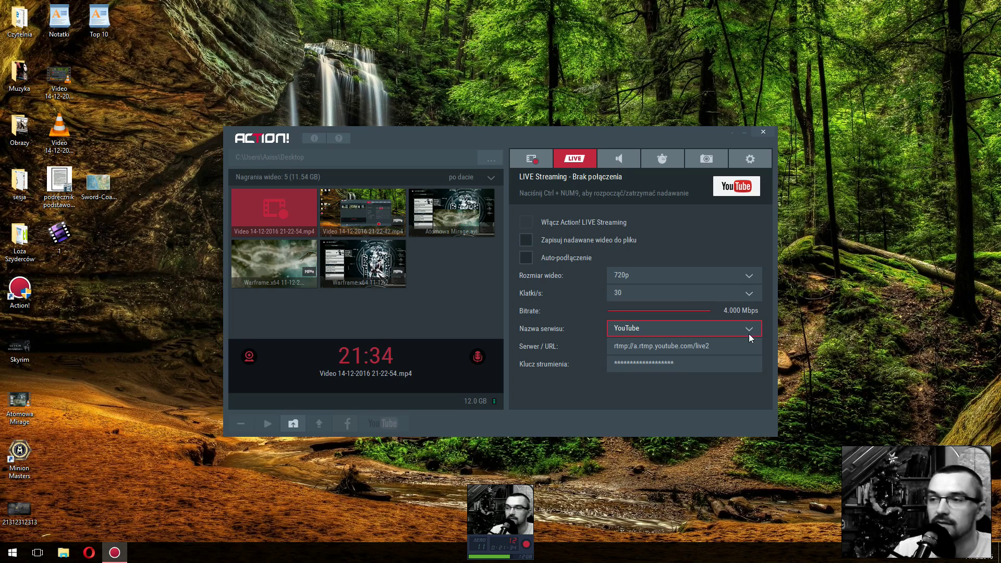
{"action": "left_click", "coordinate": [748, 344]}
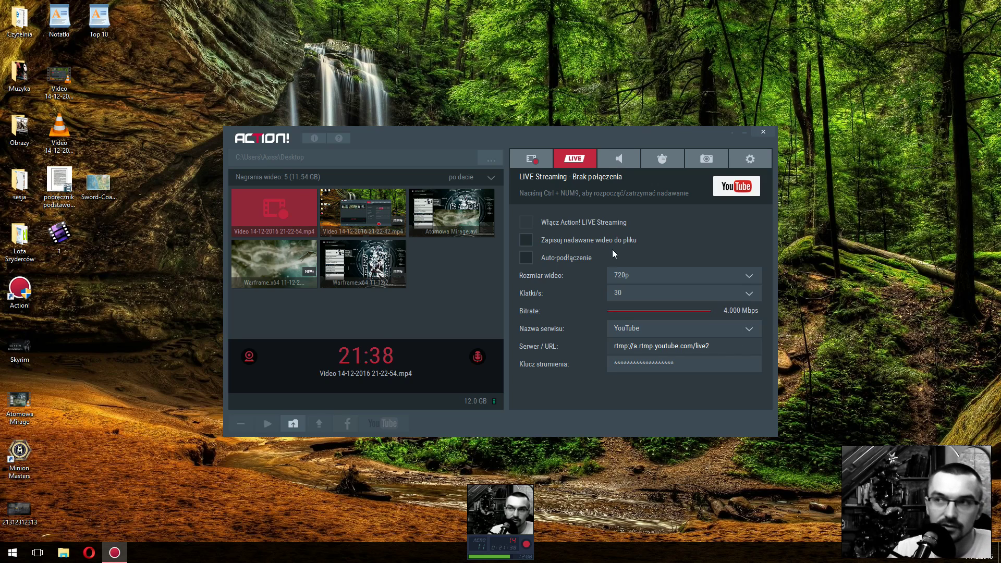
Open the audio recording settings and compare their save folder with the one used for live streaming
{"action": "left_click", "coordinate": [617, 159]}
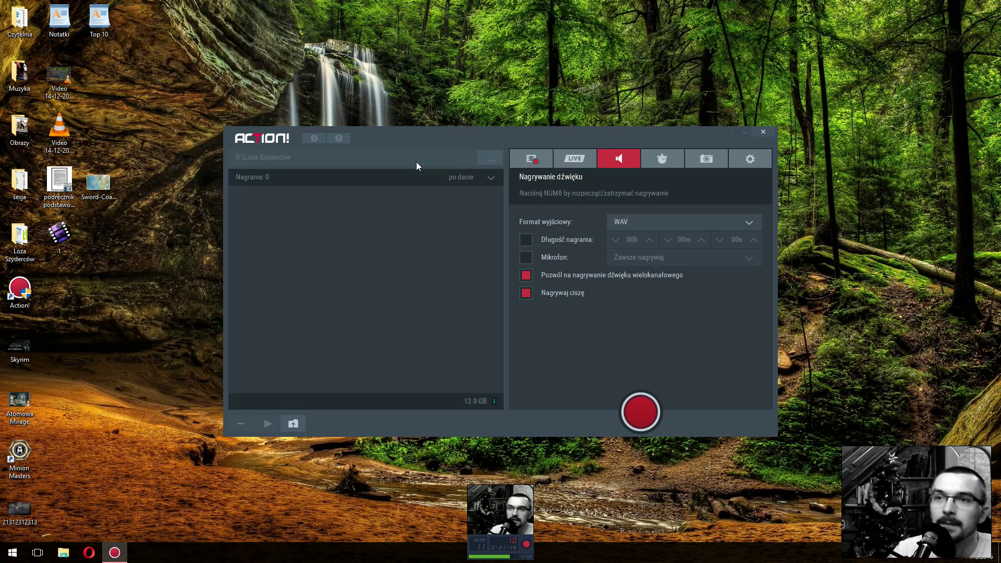
{"action": "left_click", "coordinate": [566, 163]}
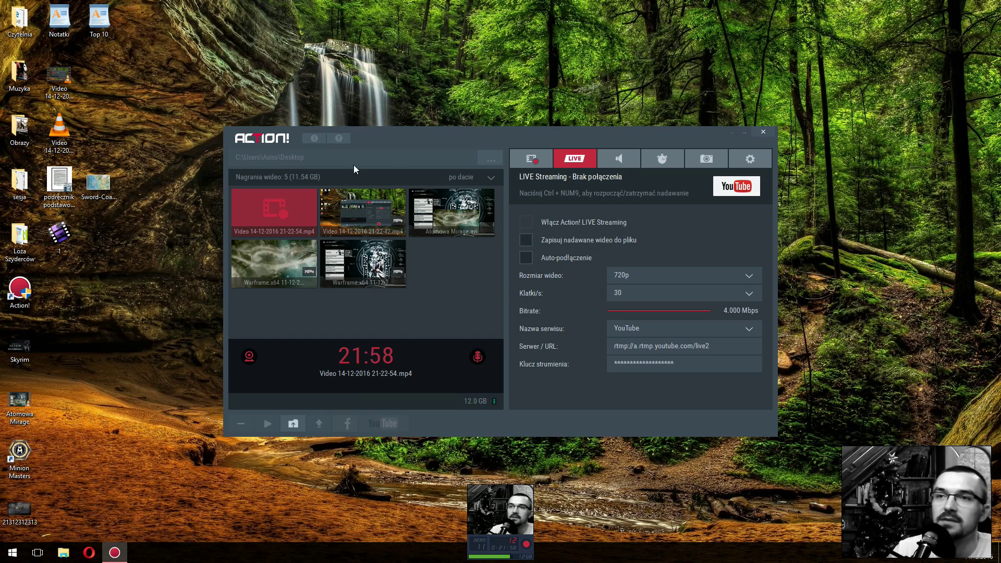
{"action": "left_click", "coordinate": [605, 162]}
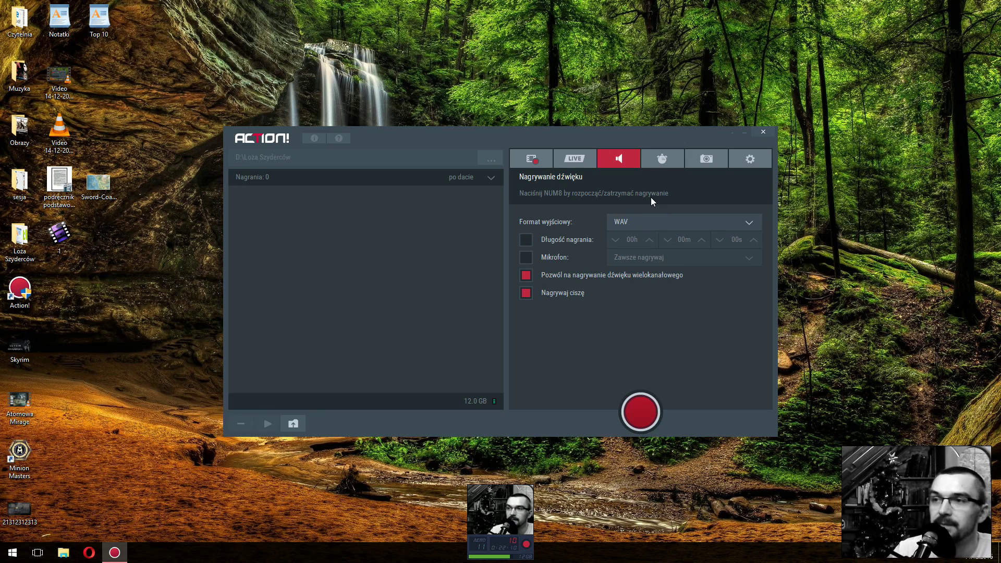
Examine the output format choices for audio recording and keep WAV as the format
{"action": "left_click", "coordinate": [649, 224]}
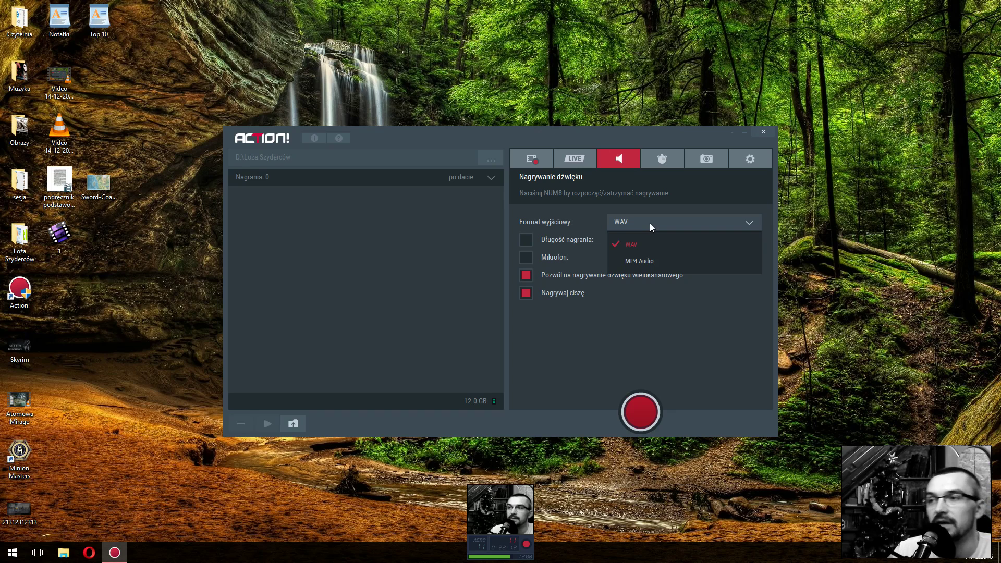
{"action": "left_click", "coordinate": [650, 223]}
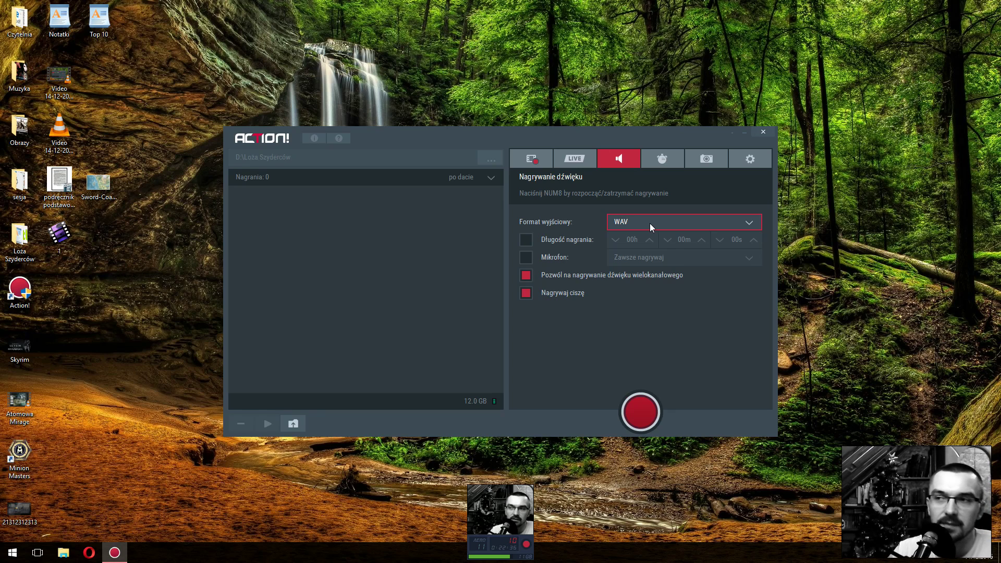
{"action": "left_click", "coordinate": [650, 223]}
{"action": "left_click", "coordinate": [650, 223]}
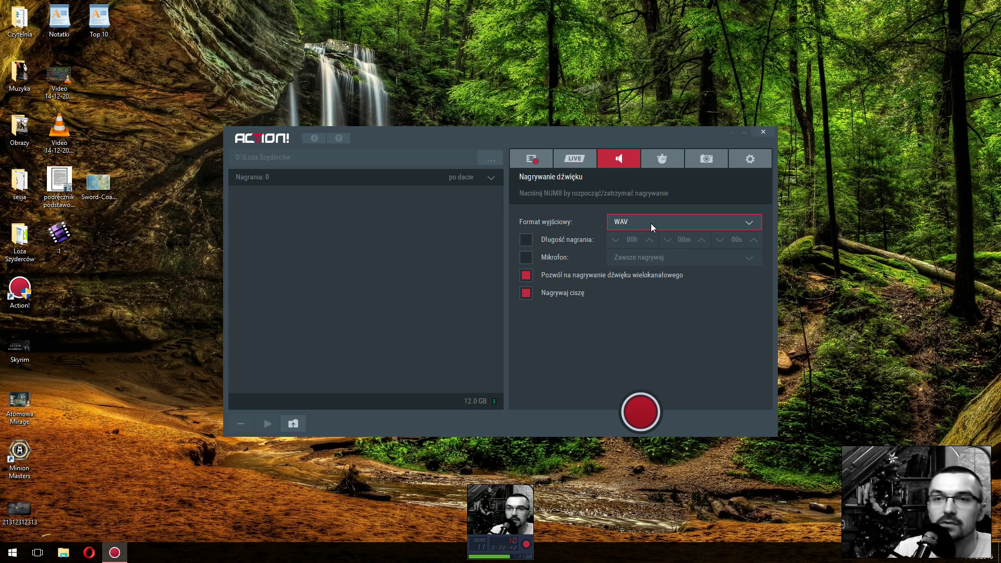
{"action": "left_click", "coordinate": [651, 223]}
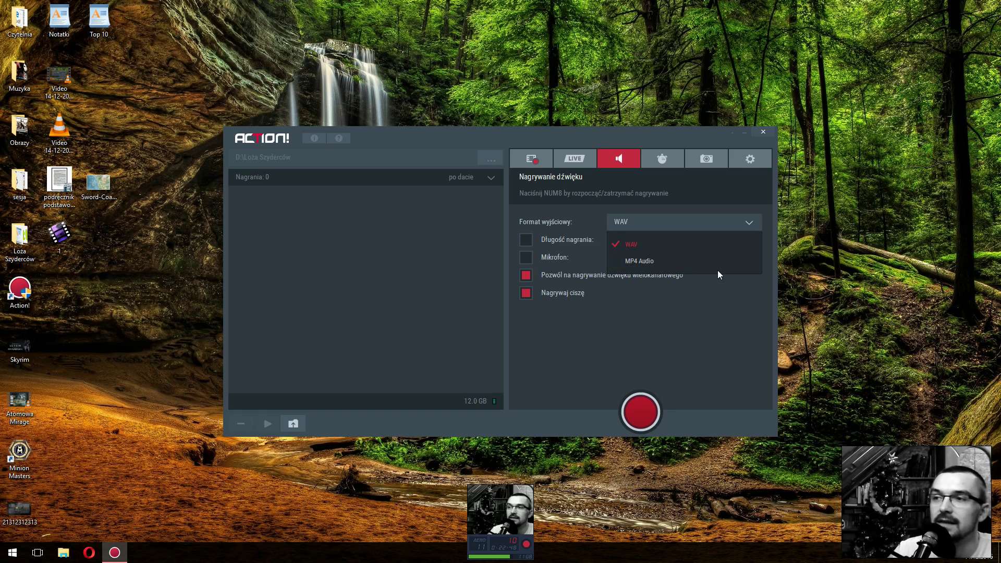
{"action": "left_click", "coordinate": [671, 223]}
{"action": "left_click", "coordinate": [672, 222]}
{"action": "left_click", "coordinate": [654, 261]}
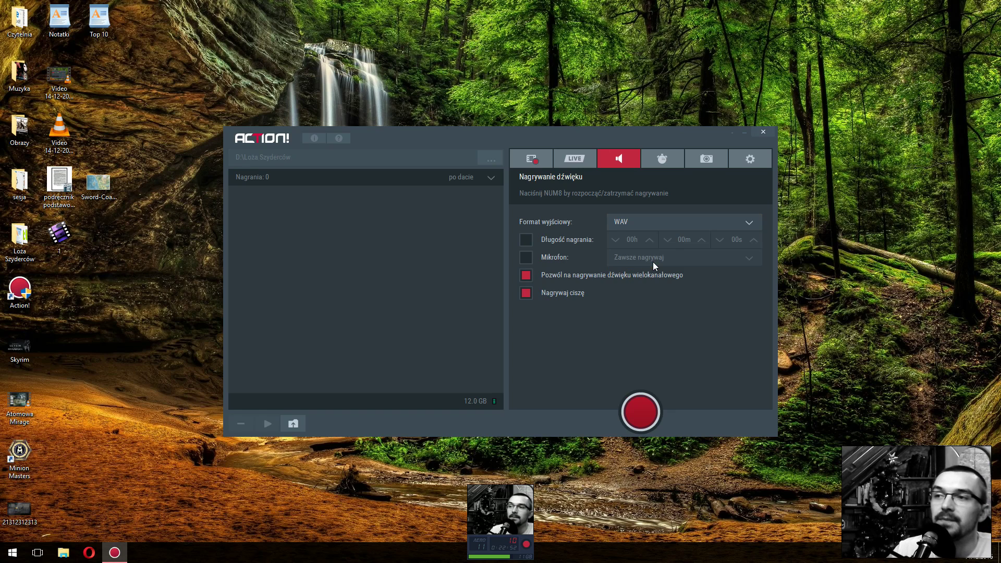
{"action": "left_click", "coordinate": [654, 224]}
{"action": "left_click", "coordinate": [644, 240]}
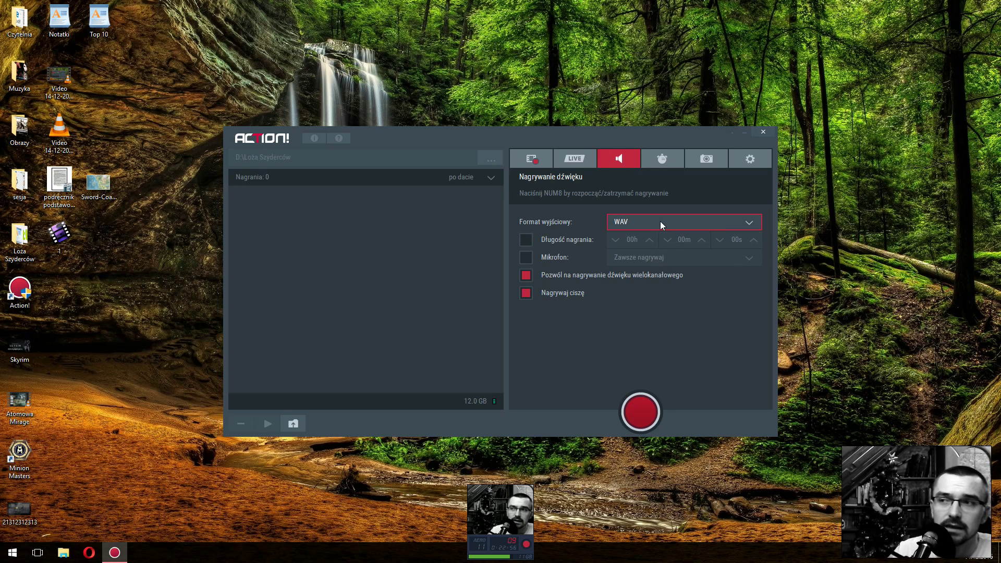
{"action": "left_click", "coordinate": [660, 223]}
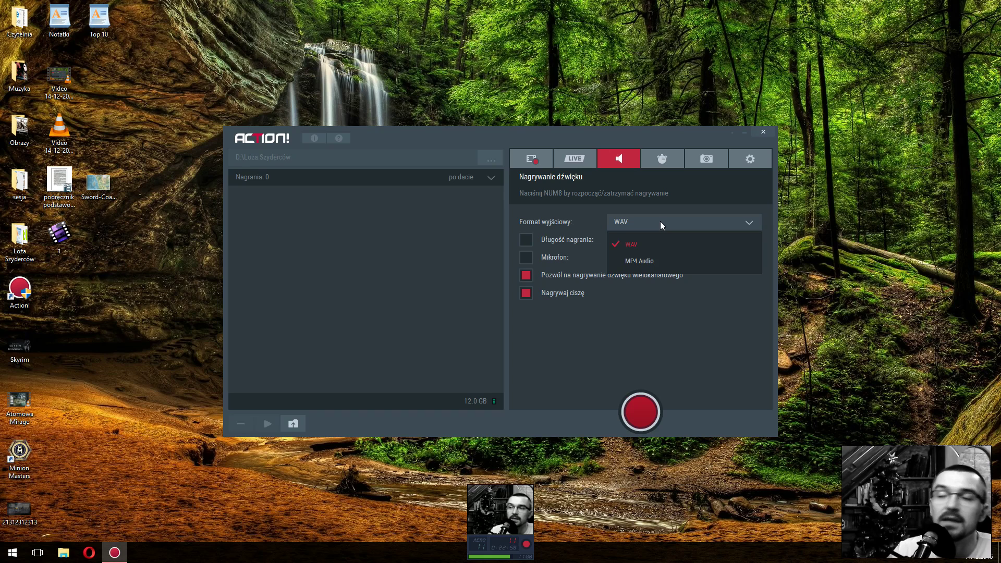
{"action": "left_click", "coordinate": [660, 223]}
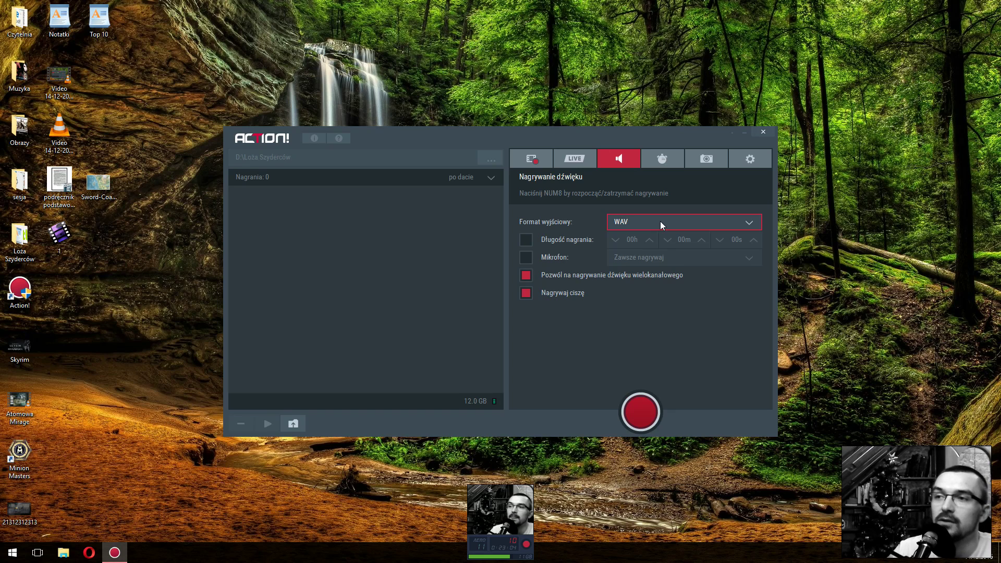
Compare the WAV and MP4 Audio output formats for audio recording, keeping WAV selected
{"action": "left_click", "coordinate": [660, 221]}
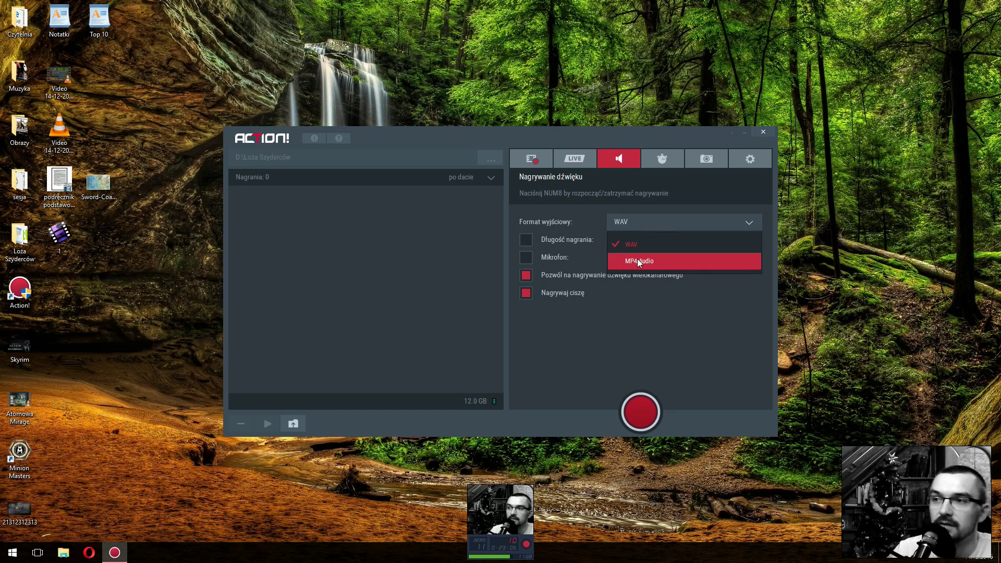
{"action": "left_click", "coordinate": [667, 223]}
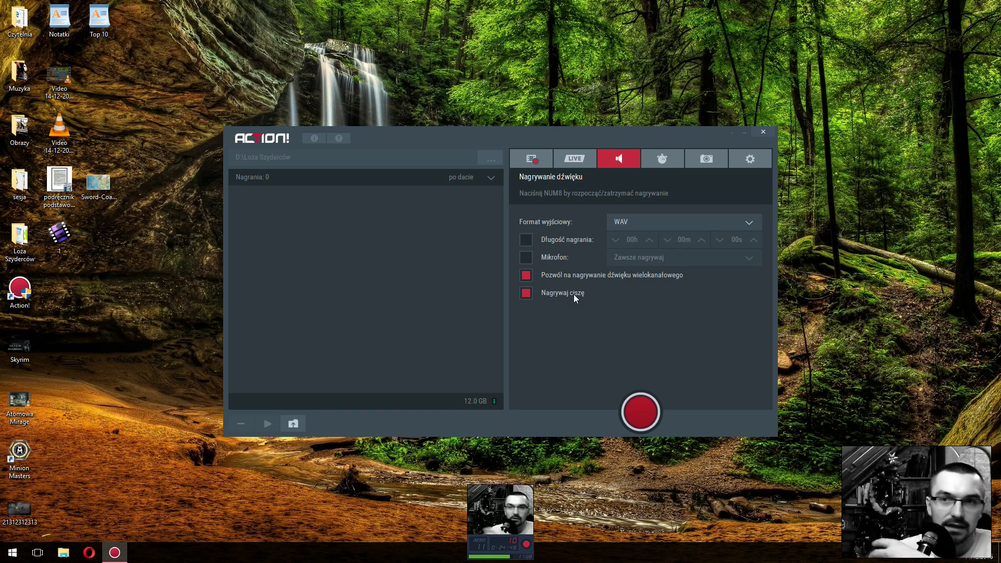
Review the performance measurement settings and the screenshot settings, going back and forth between the two
{"action": "left_click", "coordinate": [665, 162]}
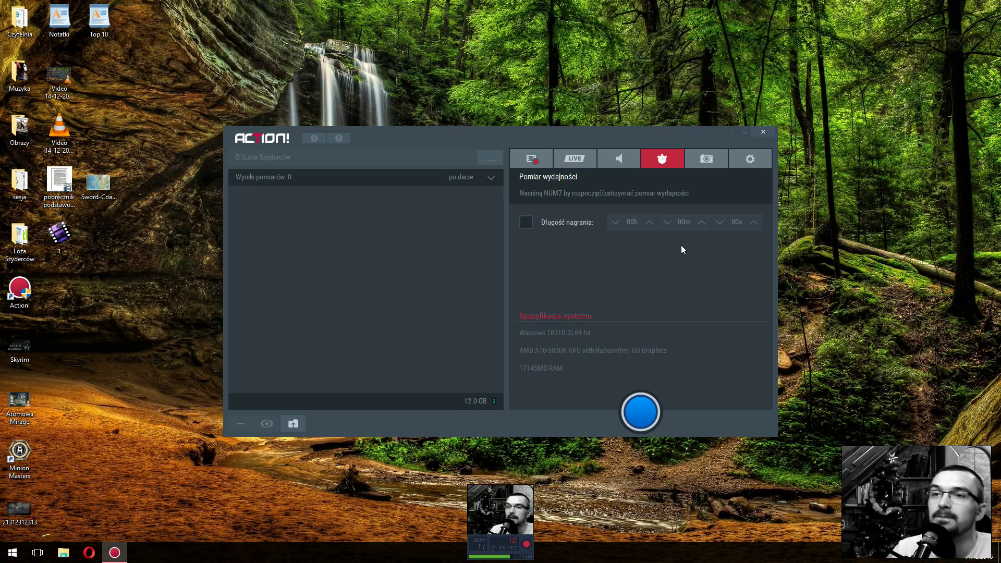
{"action": "left_click", "coordinate": [693, 166]}
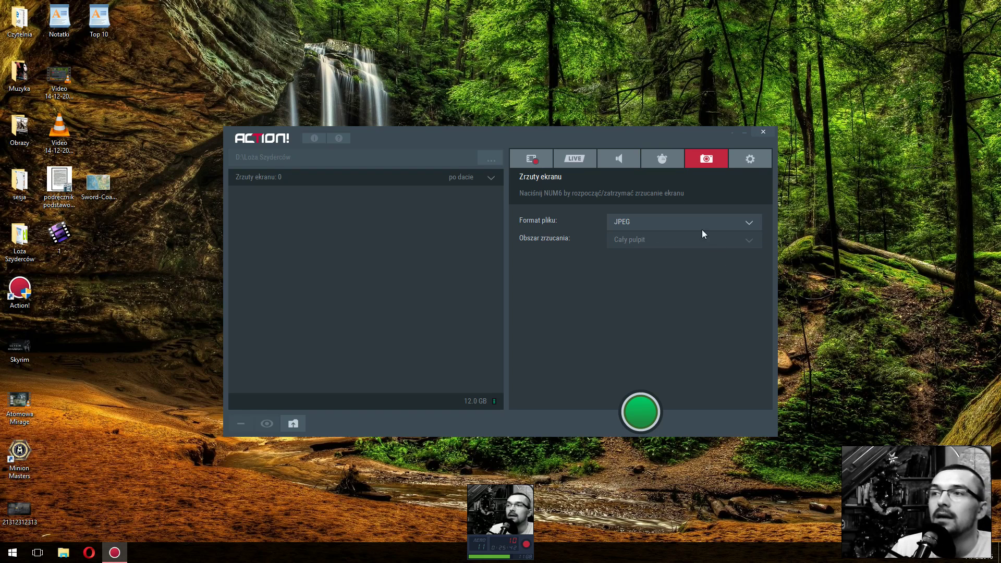
{"action": "left_click", "coordinate": [670, 164]}
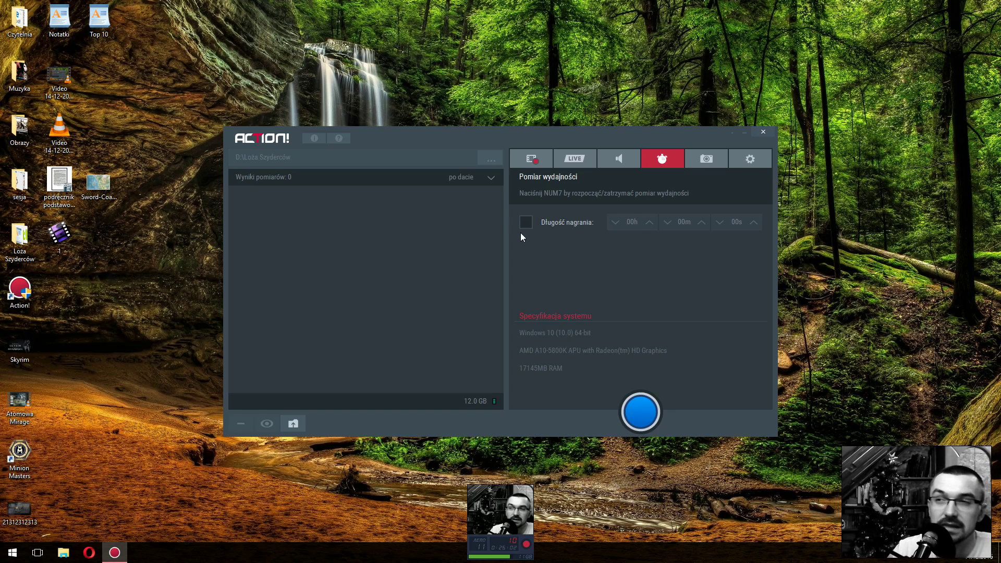
{"action": "left_click", "coordinate": [699, 163]}
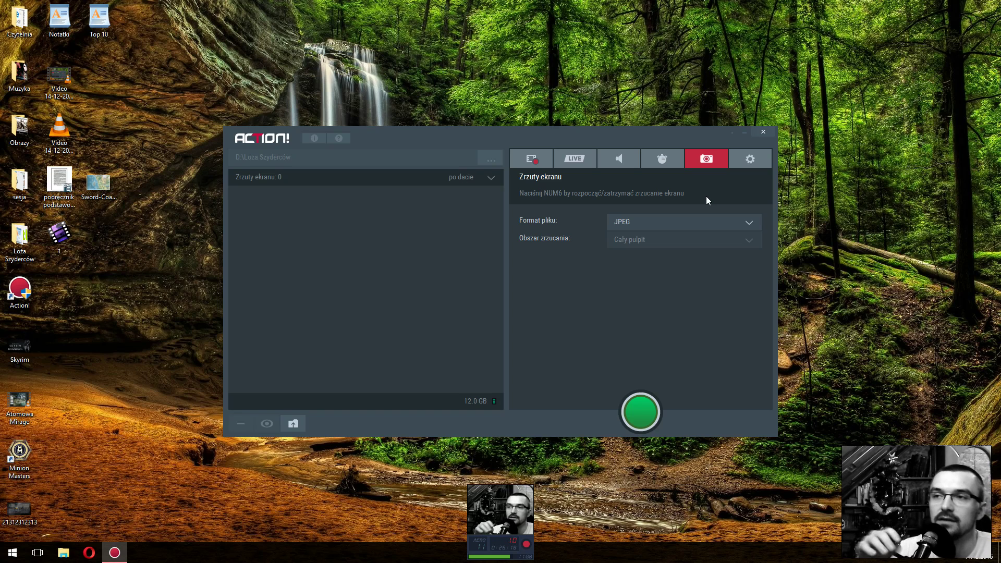
Compare the recording modes for video with the file format and capture area options for screenshots
{"action": "left_click", "coordinate": [531, 158]}
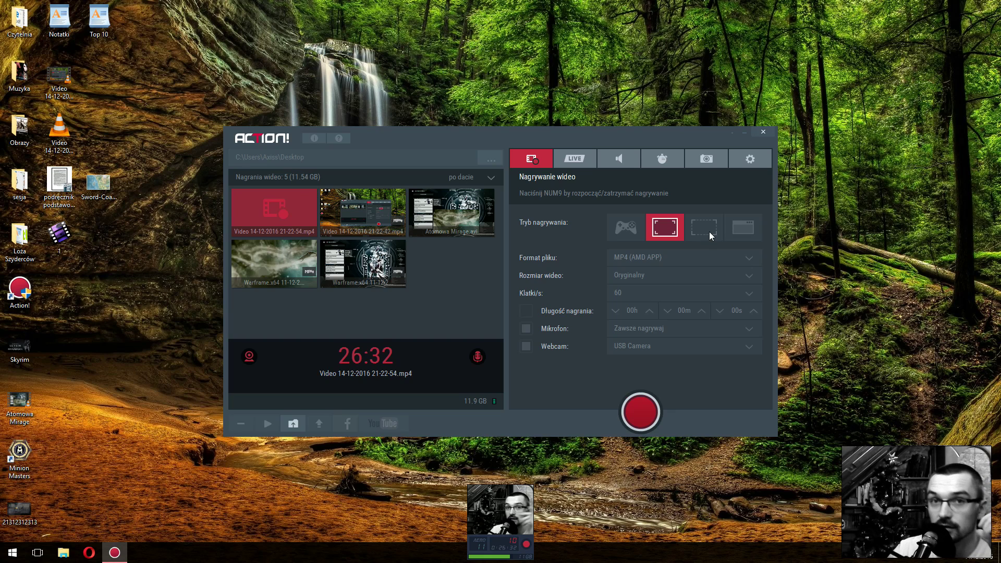
{"action": "left_click", "coordinate": [701, 163]}
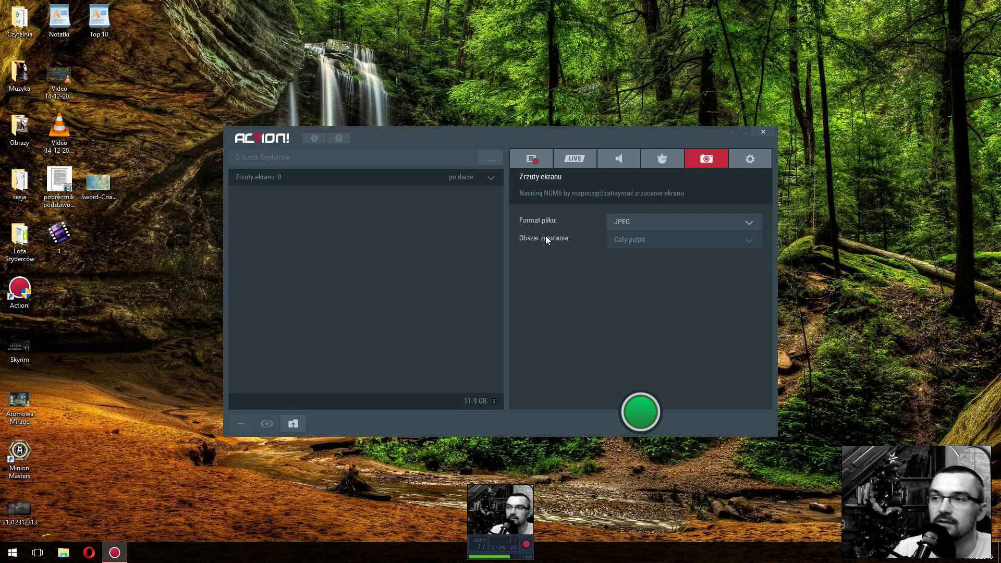
{"action": "left_click", "coordinate": [535, 164]}
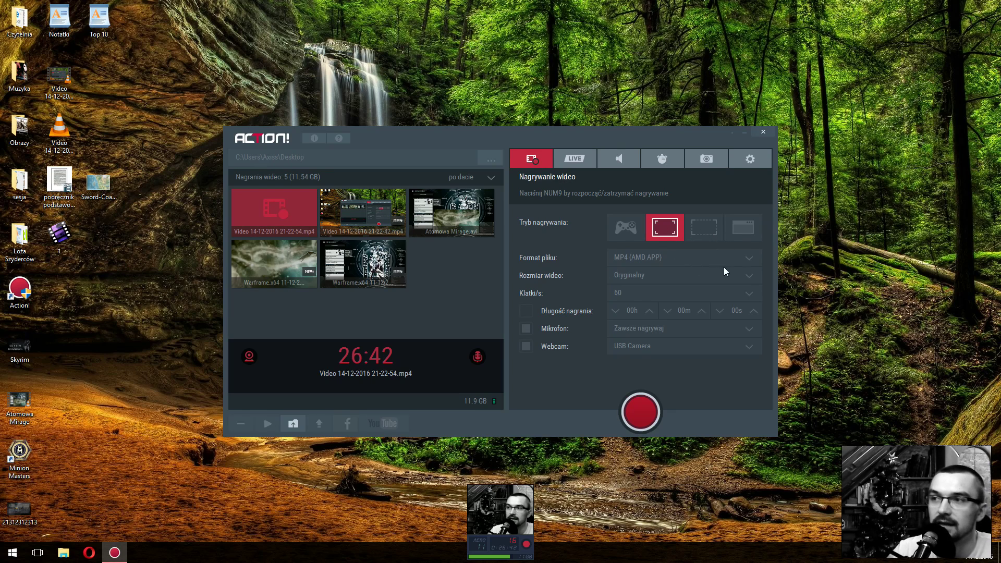
{"action": "left_click", "coordinate": [663, 166]}
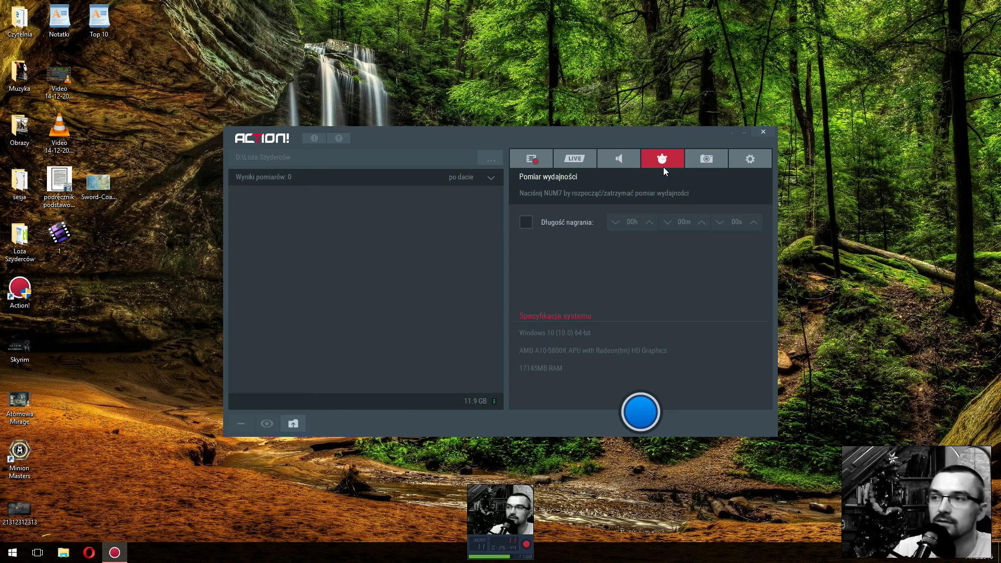
{"action": "left_click", "coordinate": [703, 163]}
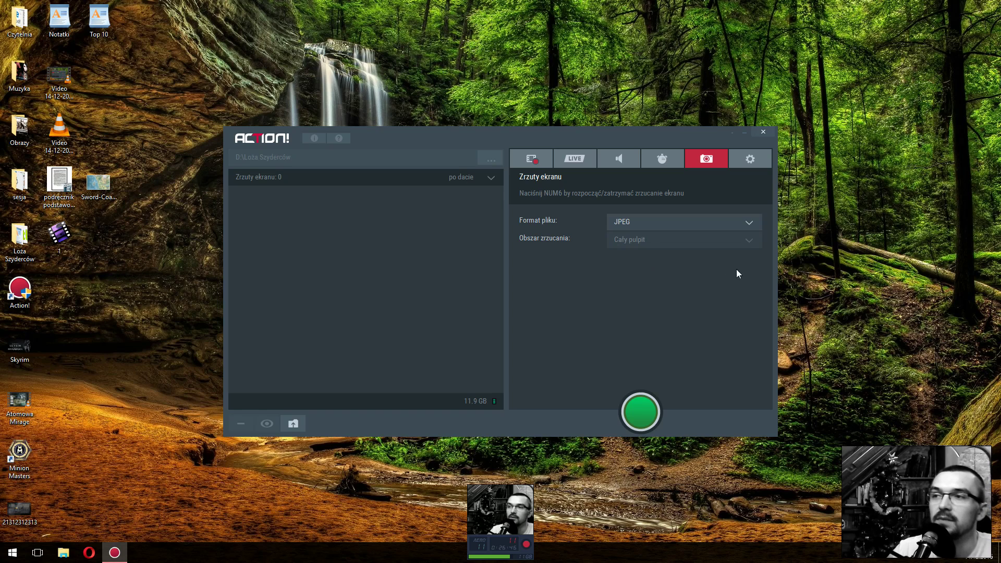
Open the general settings, minimise the recorder to show the desktop, and restore its window
{"action": "left_click", "coordinate": [750, 157]}
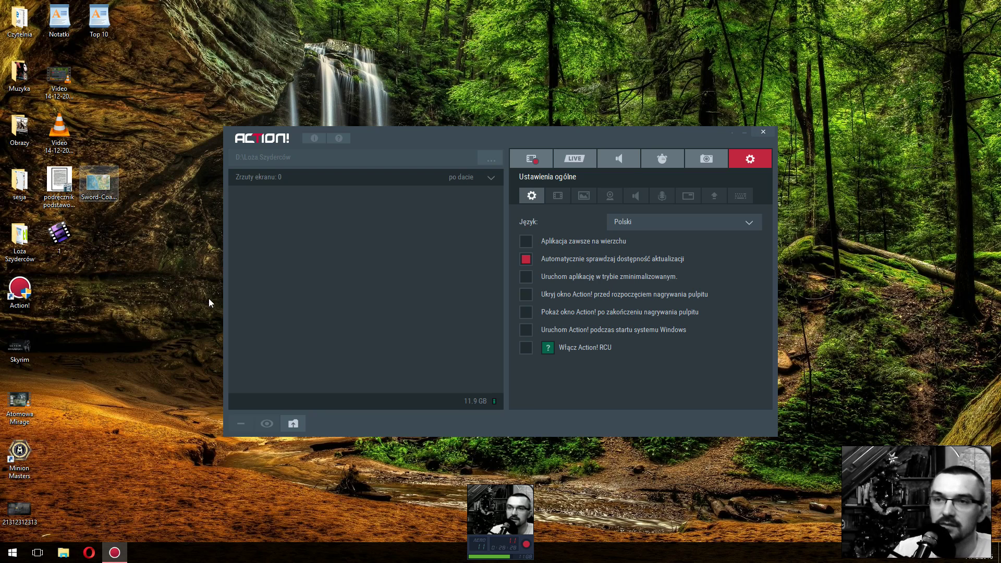
{"action": "left_click", "coordinate": [730, 133]}
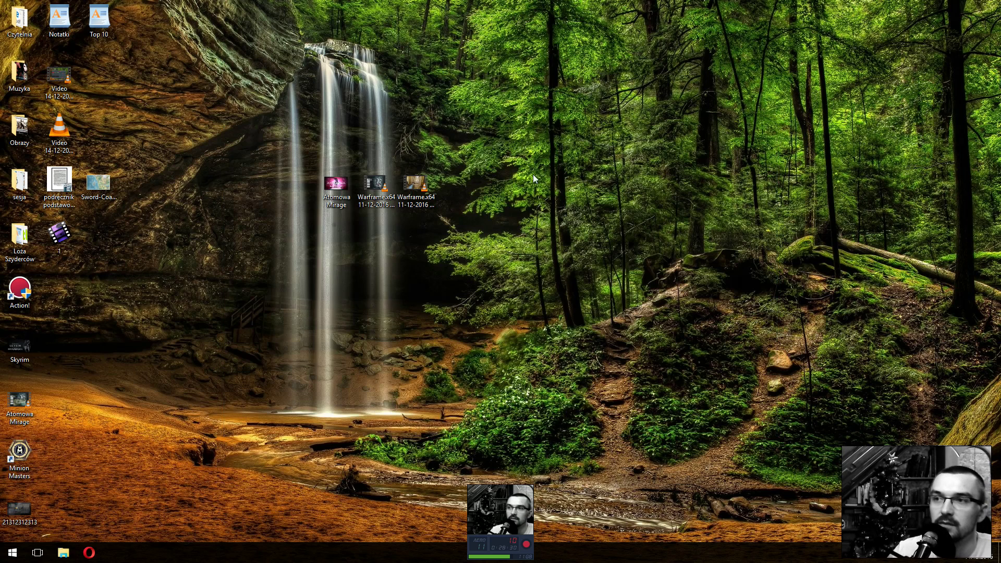
{"action": "left_click", "coordinate": [864, 553]}
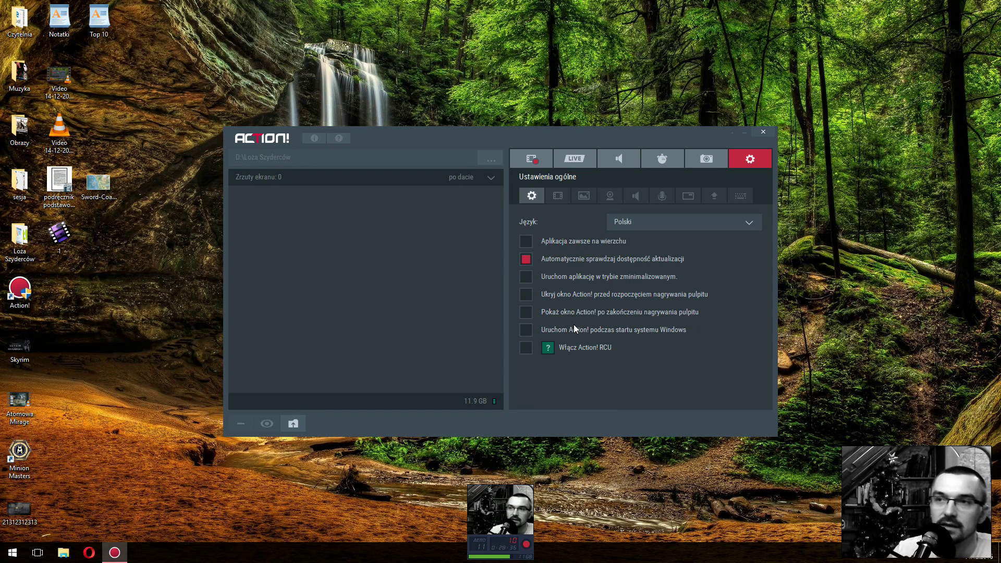
Revisit the video recording options and return to the general settings to examine the startup and window behaviour options
{"action": "left_click", "coordinate": [515, 164]}
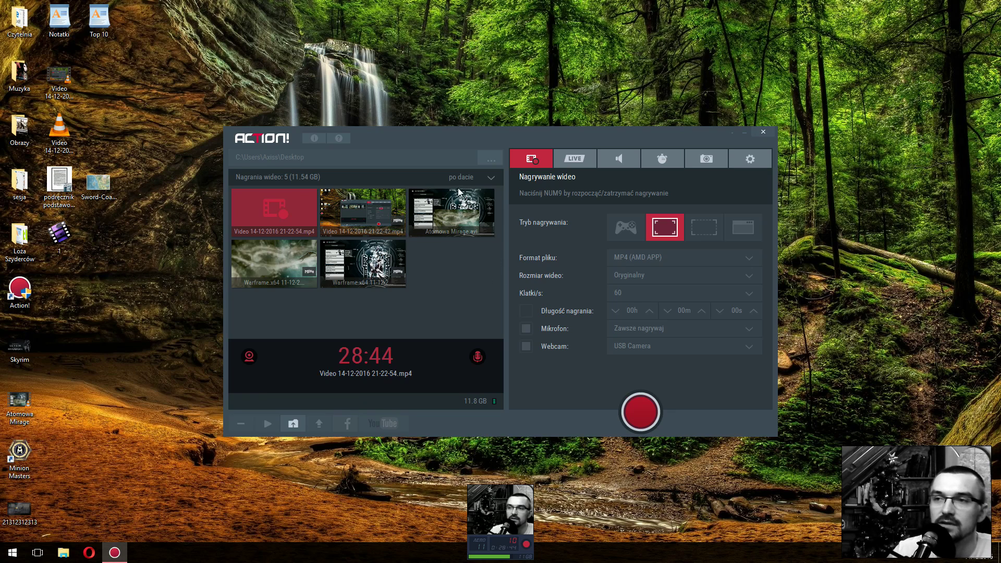
{"action": "left_click", "coordinate": [735, 160]}
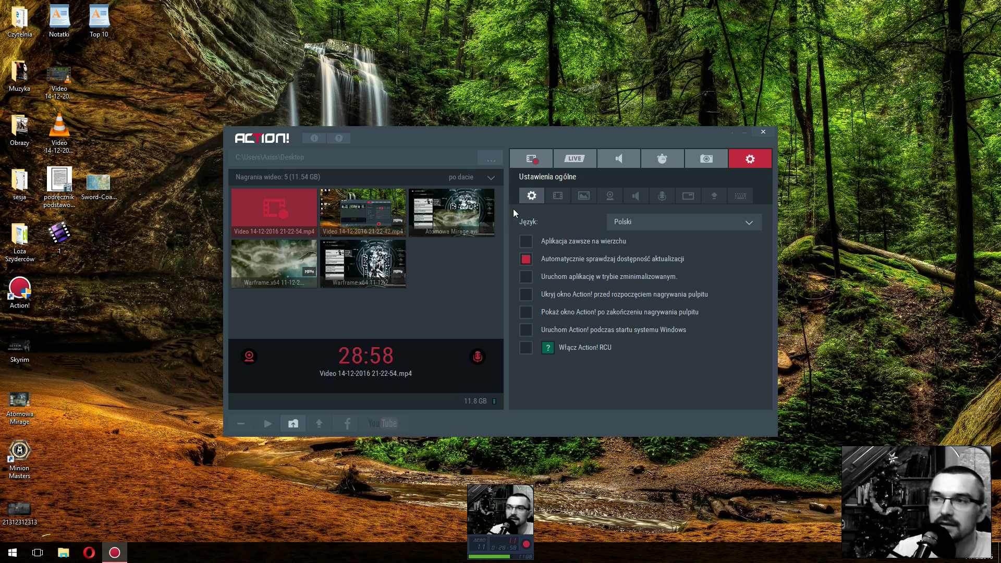
{"action": "left_click", "coordinate": [522, 162]}
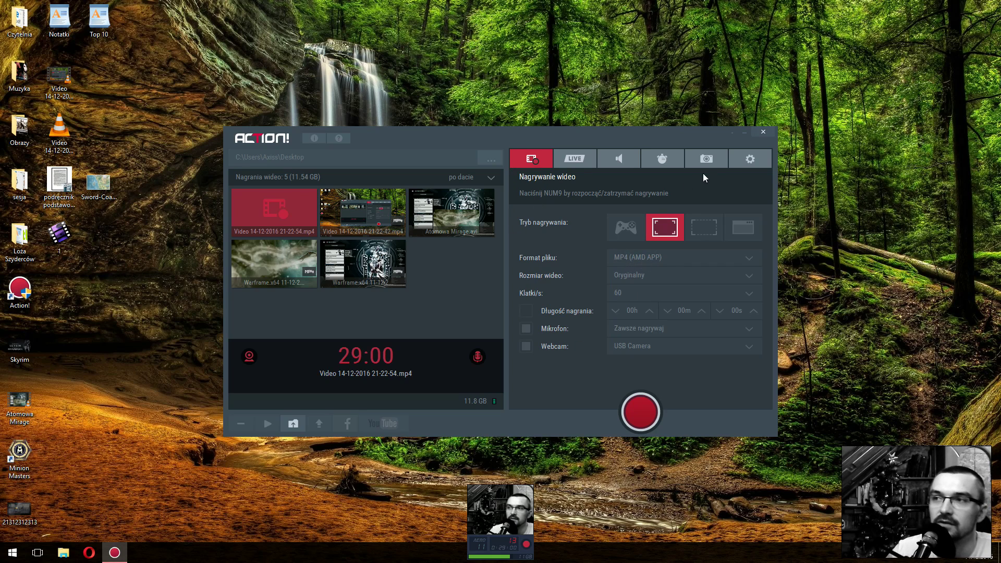
{"action": "left_click", "coordinate": [751, 158]}
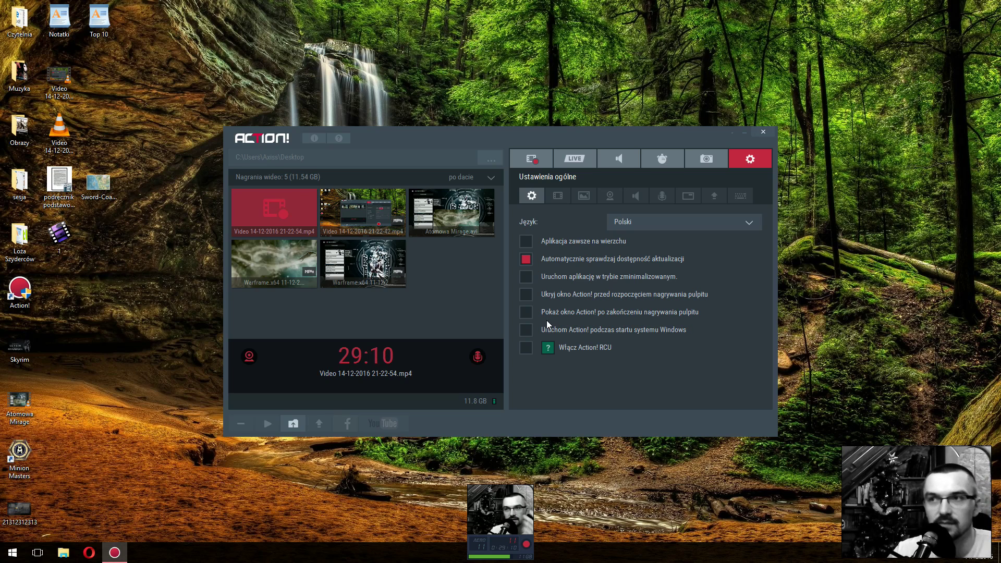
Open the video recording settings and set the video quality to Ultra
{"action": "left_click", "coordinate": [557, 196]}
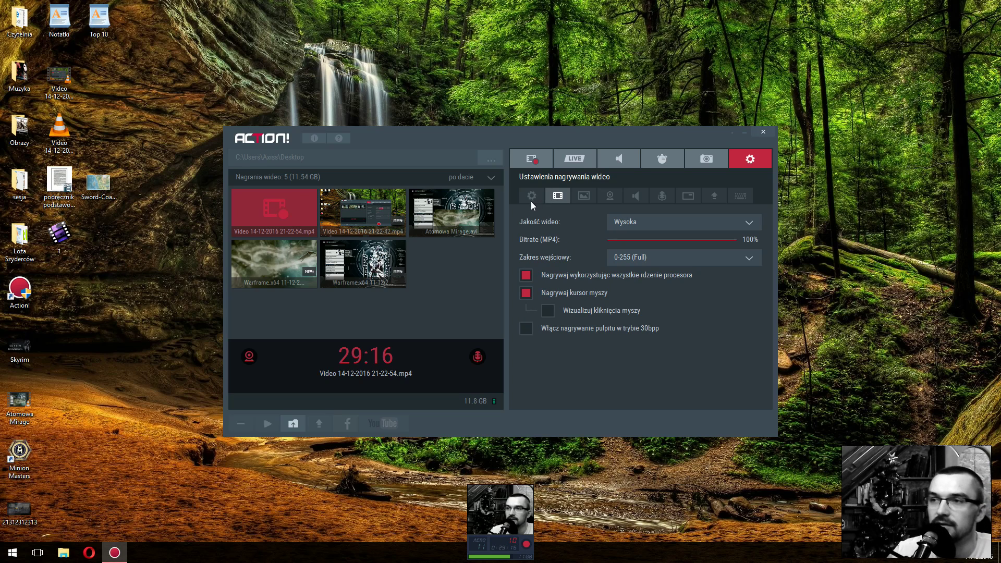
{"action": "left_click", "coordinate": [662, 225]}
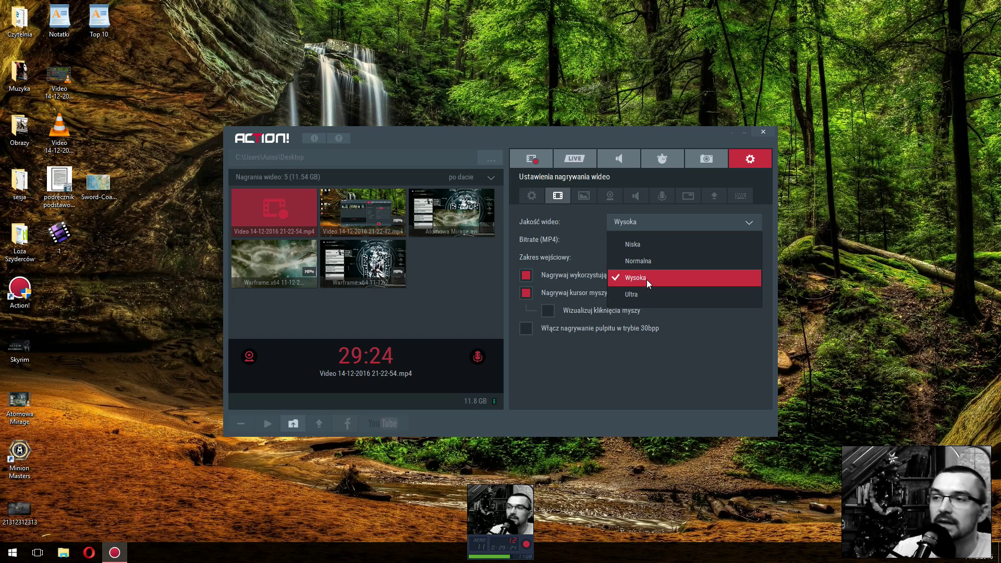
{"action": "left_click", "coordinate": [657, 228]}
{"action": "left_click", "coordinate": [657, 222]}
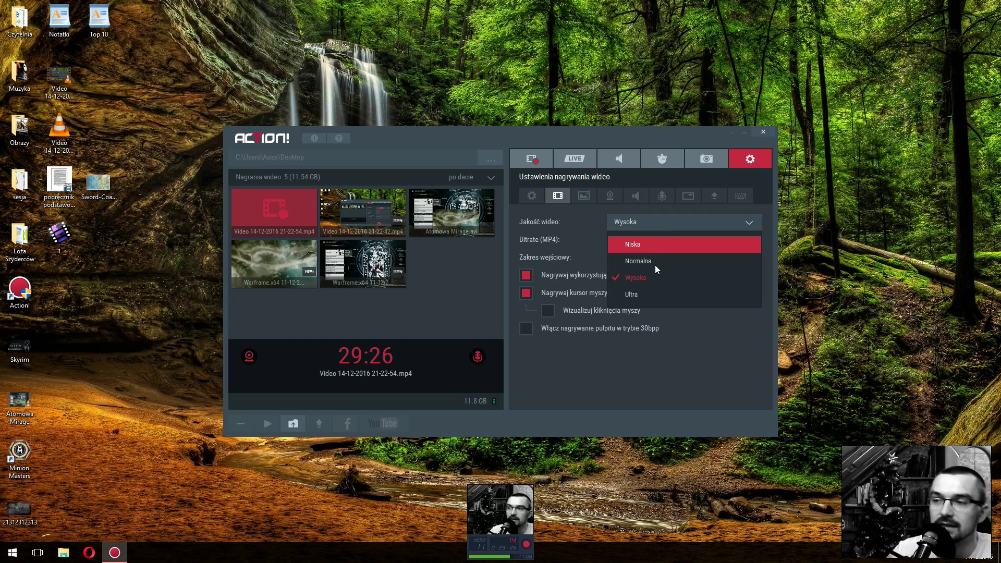
{"action": "left_click", "coordinate": [648, 295]}
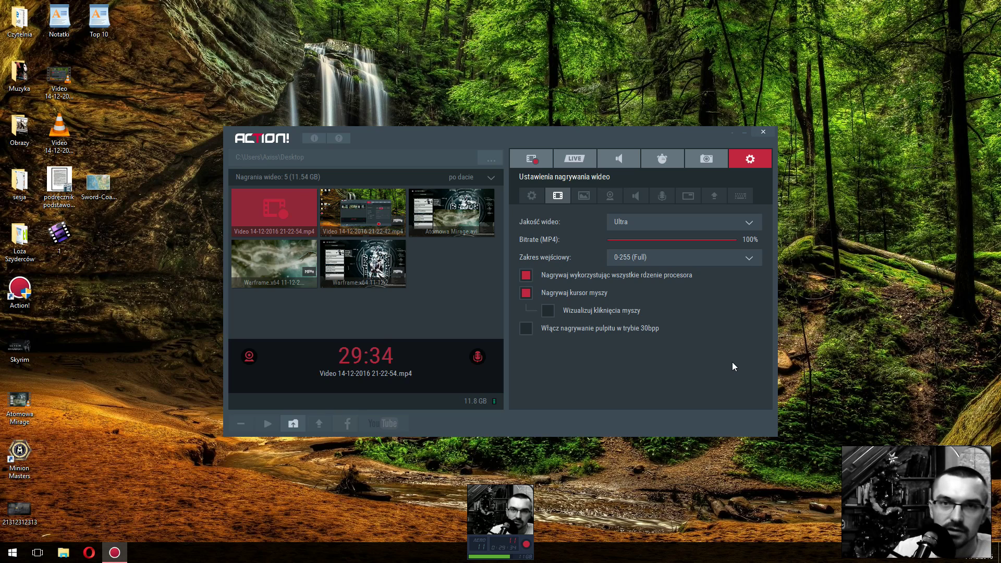
Examine the Niska, Normalna, Wysoka and Ultra video quality levels and keep Ultra selected
{"action": "left_click", "coordinate": [681, 220]}
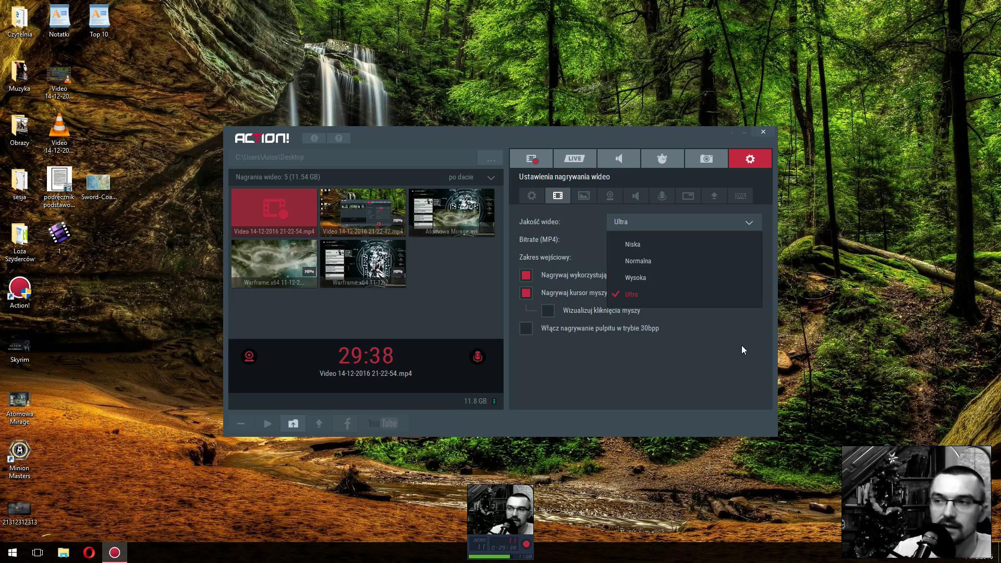
{"action": "left_click", "coordinate": [698, 379]}
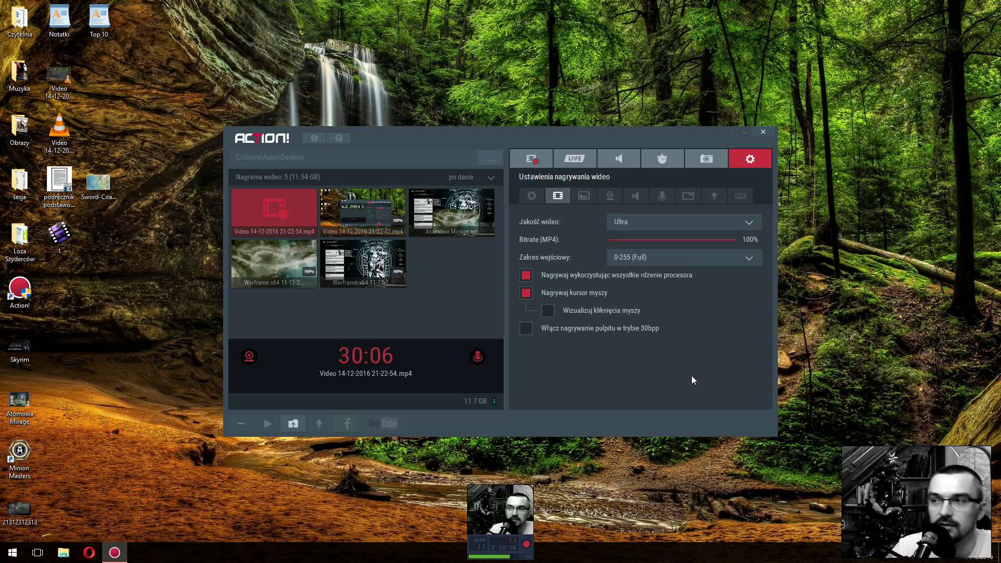
{"action": "left_click", "coordinate": [674, 229]}
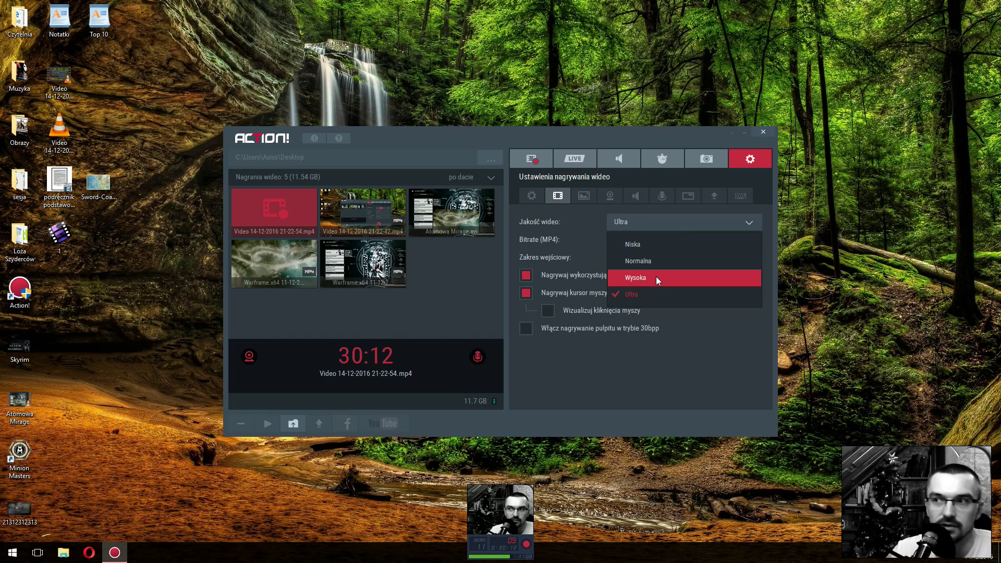
{"action": "left_click", "coordinate": [688, 388]}
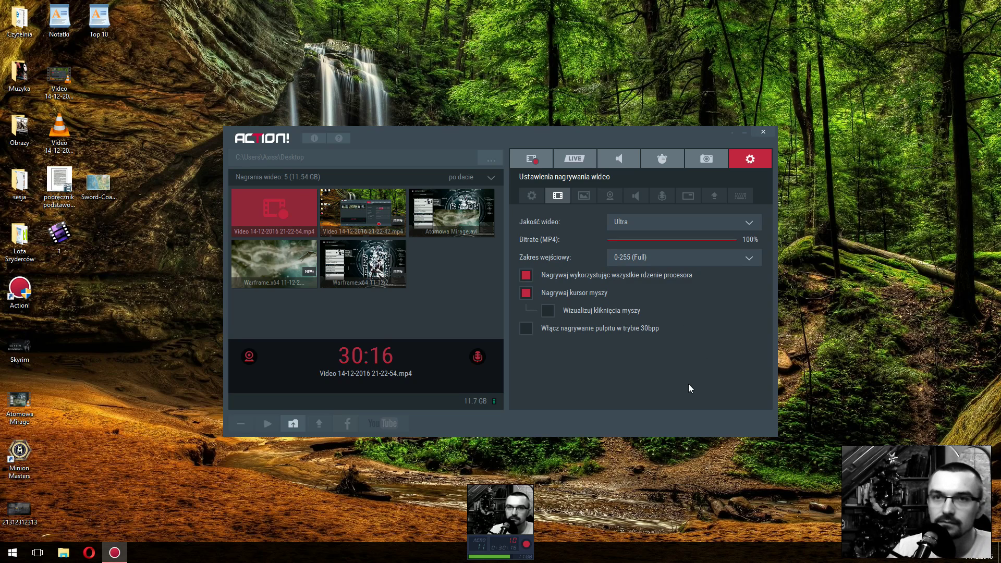
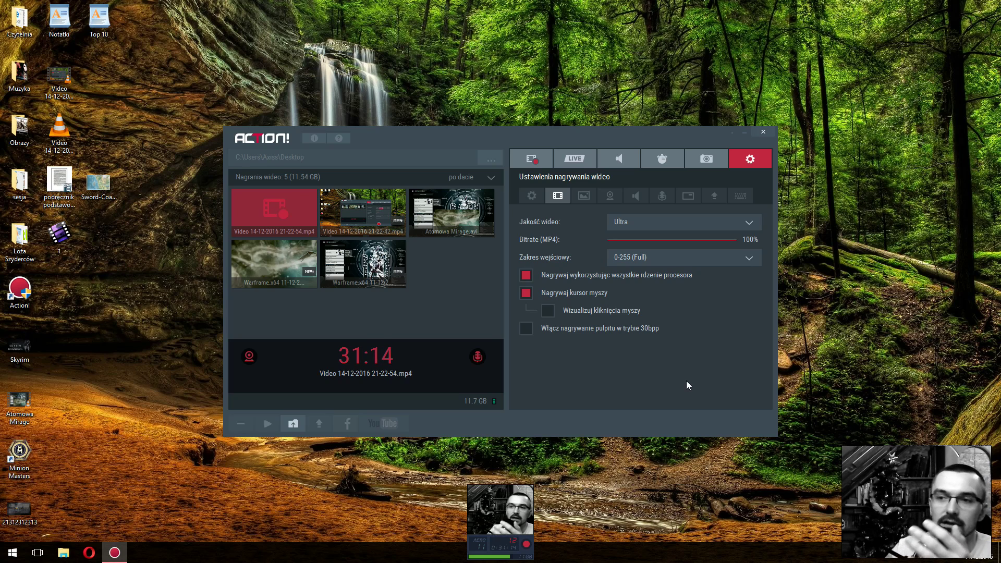
{"action": "left_click", "coordinate": [678, 231]}
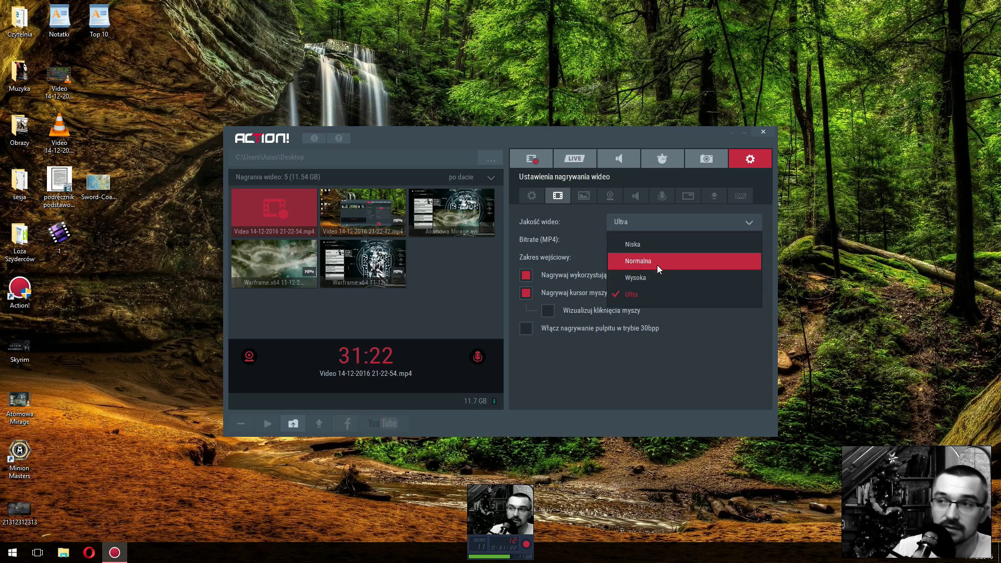
{"action": "left_click", "coordinate": [663, 294]}
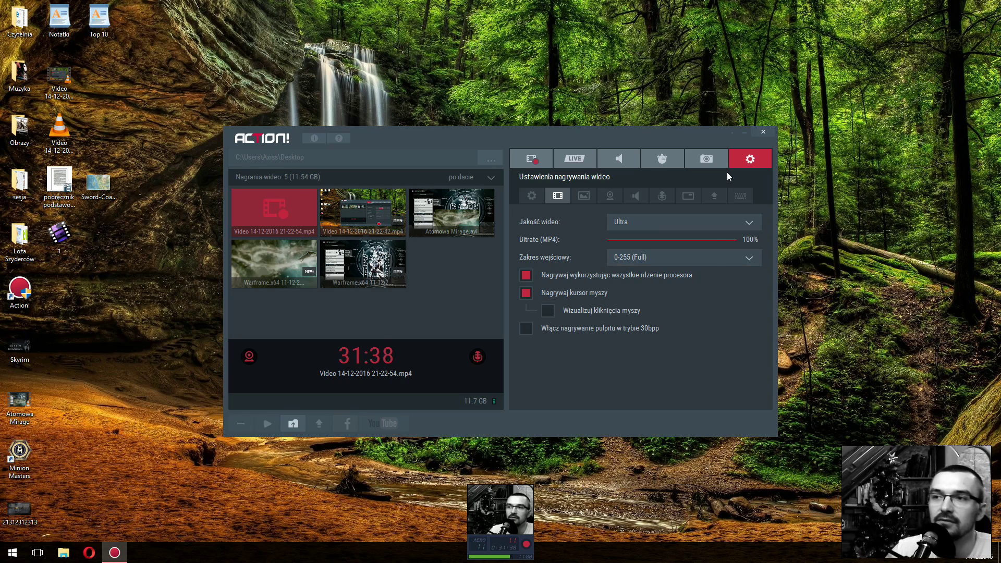
Try MP4 bitrates of 90% and 91%, return the bitrate to 100%, and keep the video quality at Ultra
{"action": "mouse_move", "coordinate": [731, 244]}
{"action": "left_mouse_down"}
{"action": "mouse_move", "coordinate": [621, 244]}
{"action": "mouse_move", "coordinate": [744, 246]}
{"action": "left_mouse_up"}
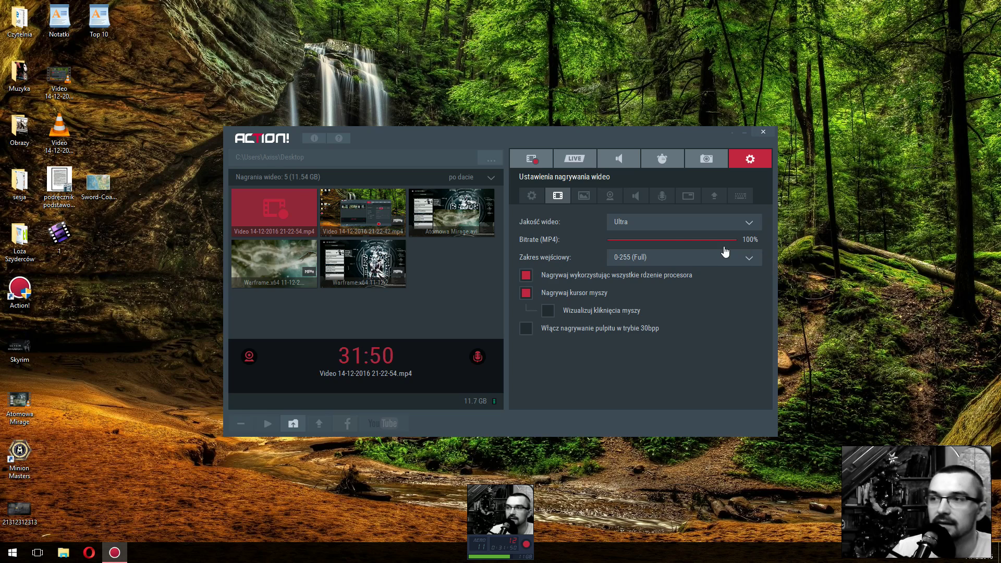
{"action": "left_click", "coordinate": [651, 221]}
{"action": "left_click", "coordinate": [637, 298]}
{"action": "left_click_drag", "start_coordinate": [724, 240], "coordinate": [745, 250]}
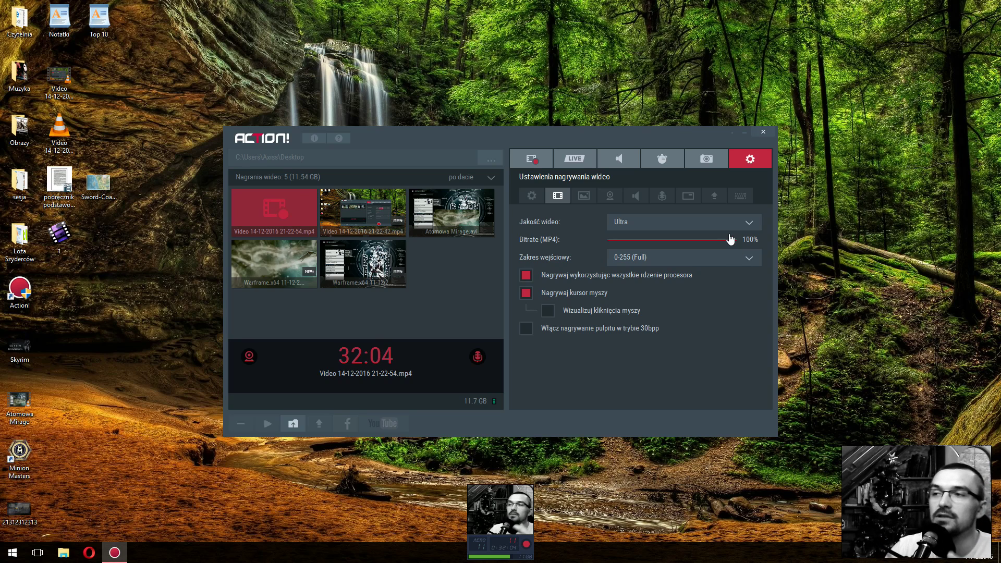
{"action": "left_click_drag", "start_coordinate": [736, 245], "coordinate": [722, 246]}
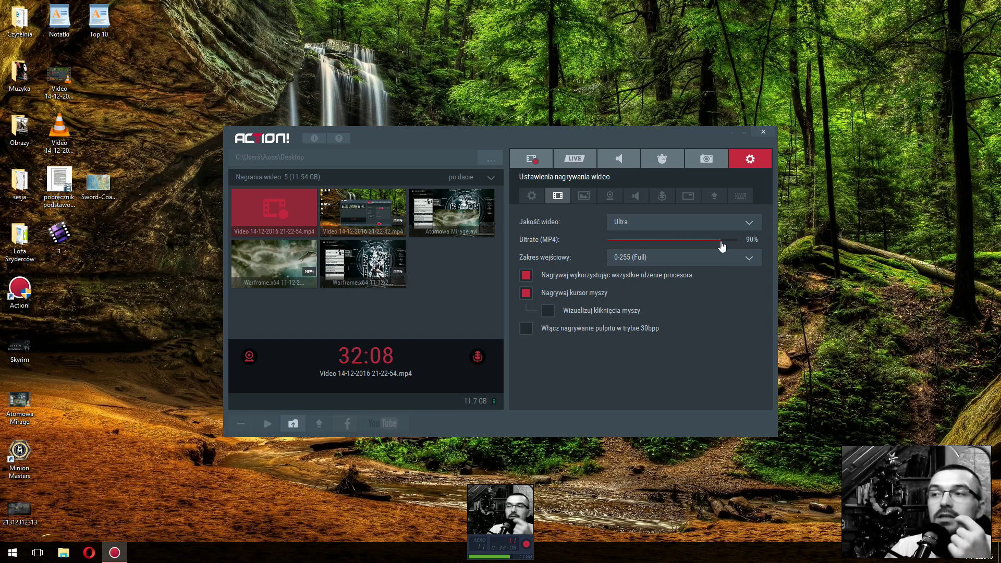
{"action": "left_click_drag", "start_coordinate": [721, 246], "coordinate": [724, 245]}
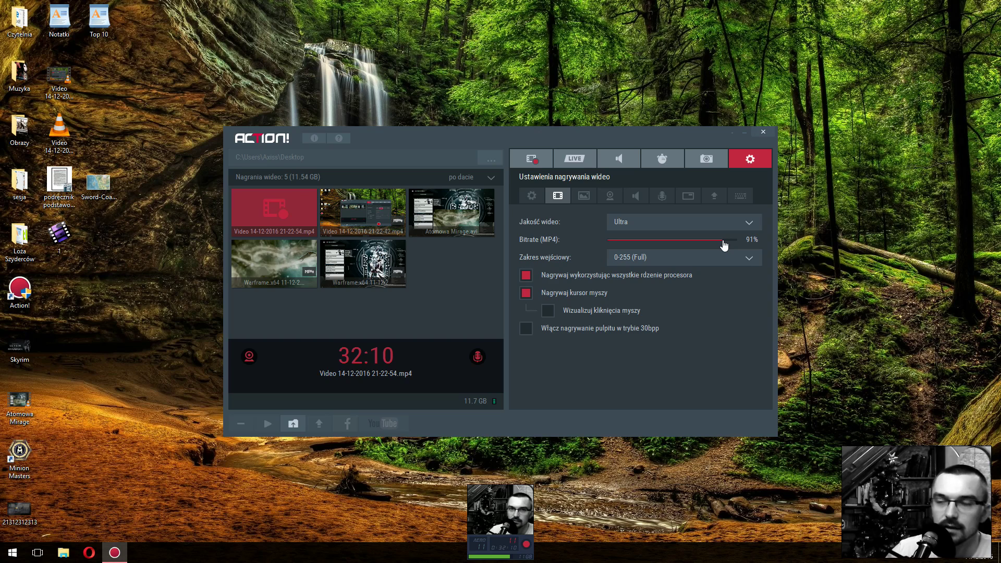
{"action": "left_click", "coordinate": [719, 222]}
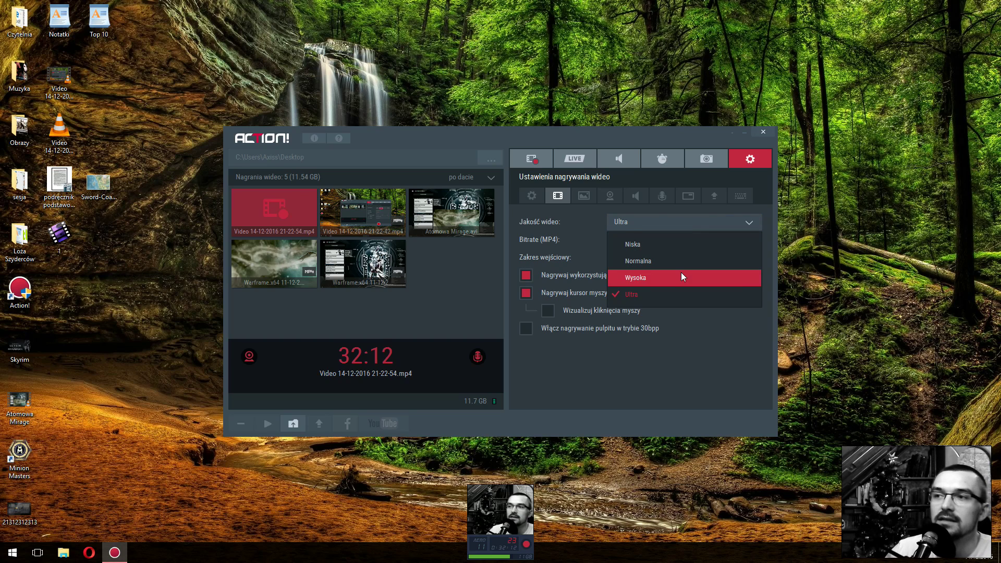
{"action": "left_click", "coordinate": [723, 293]}
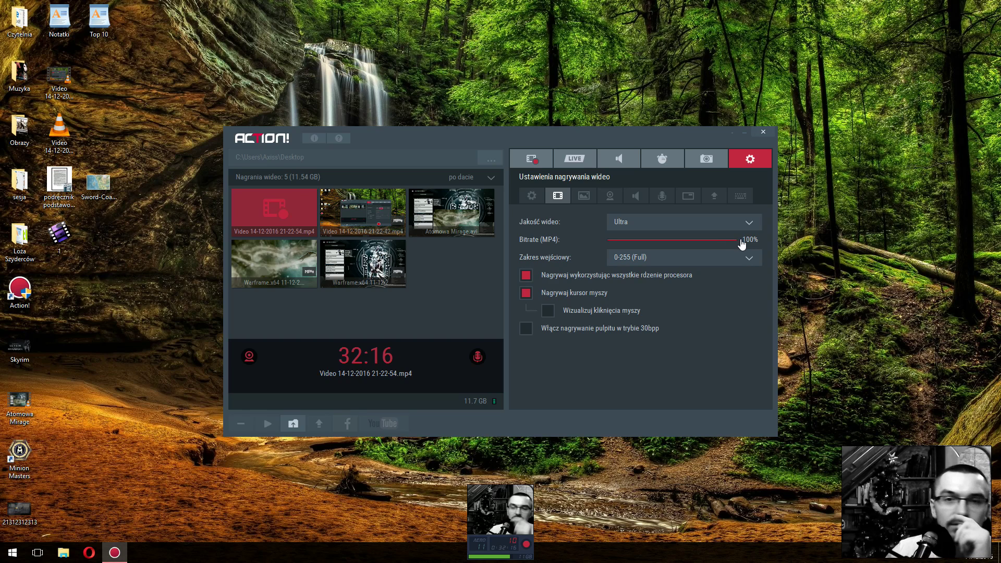
Review the available video quality levels again, keeping Ultra quality and the 100% MP4 bitrate
{"action": "mouse_move", "coordinate": [742, 245]}
{"action": "left_mouse_down"}
{"action": "mouse_move", "coordinate": [719, 245]}
{"action": "mouse_move", "coordinate": [749, 252]}
{"action": "left_mouse_up"}
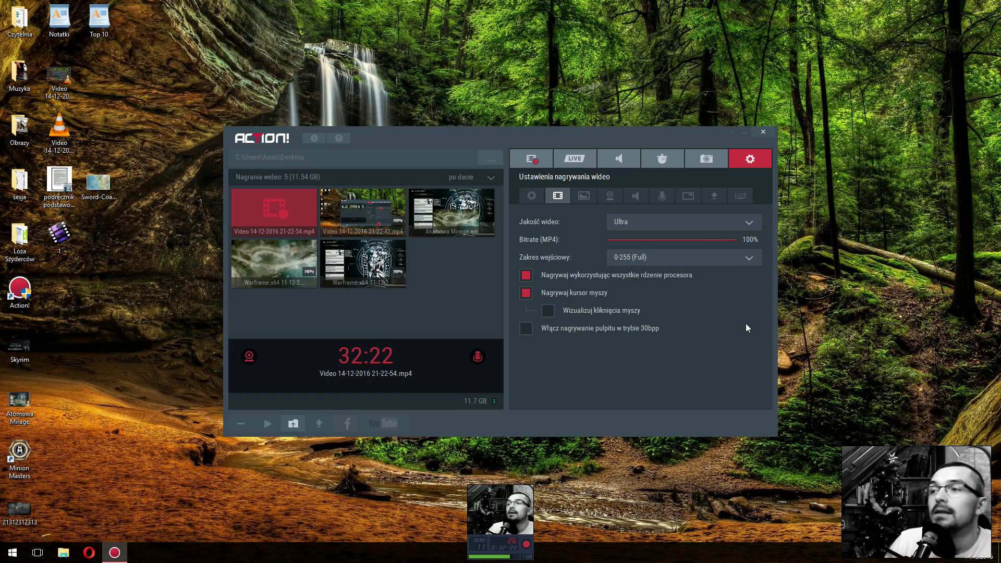
{"action": "left_click", "coordinate": [750, 226]}
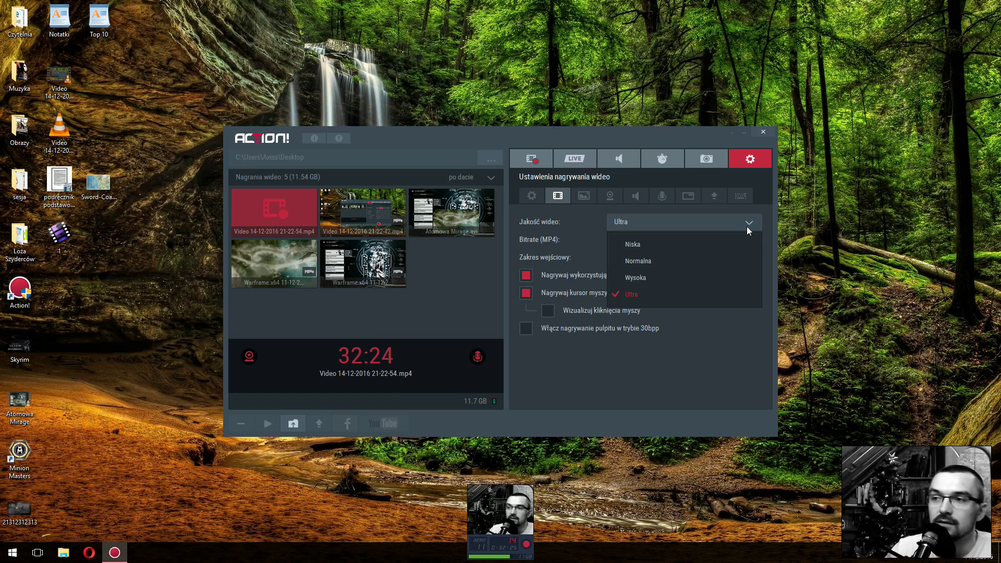
{"action": "left_click", "coordinate": [742, 384]}
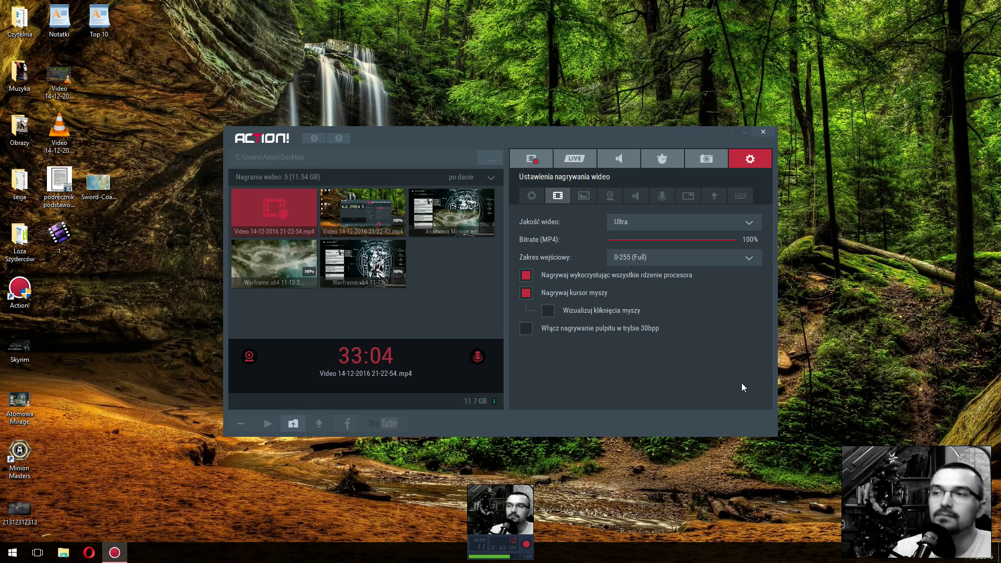
{"action": "left_click", "coordinate": [748, 221]}
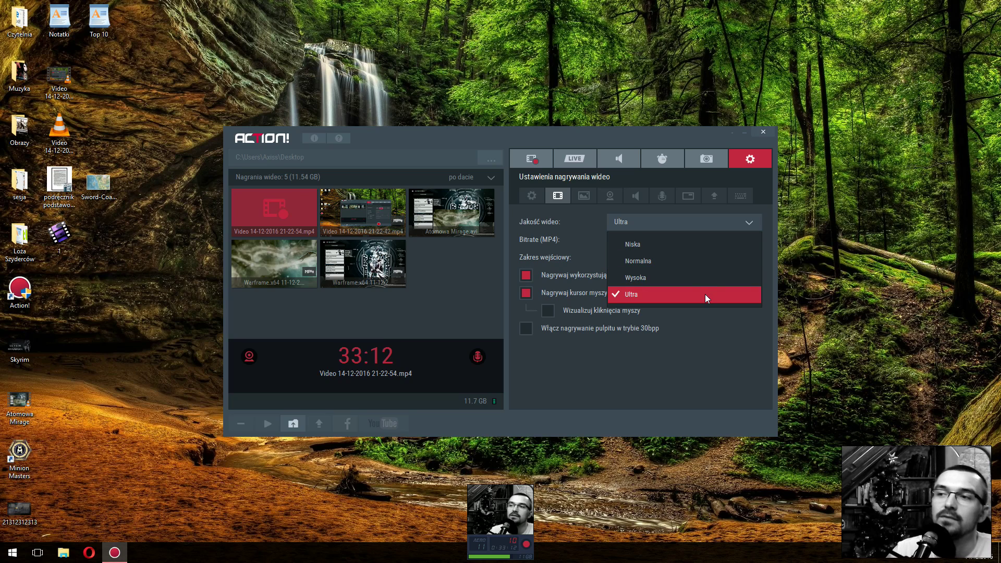
{"action": "left_click", "coordinate": [725, 353]}
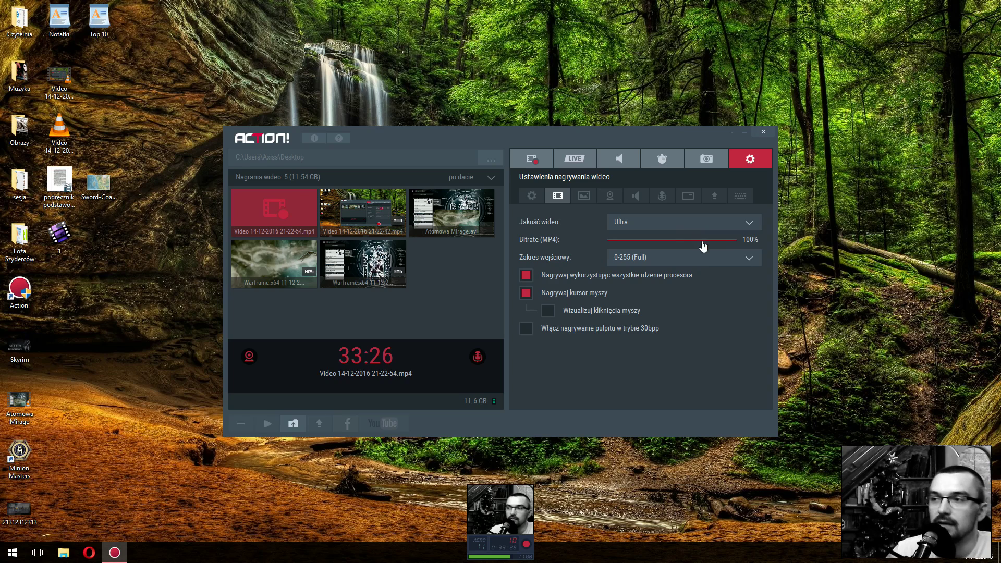
Examine the input range options 0-255 (Full) and 16-235 (Limited), keeping 0-255 (Full)
{"action": "left_click", "coordinate": [755, 258]}
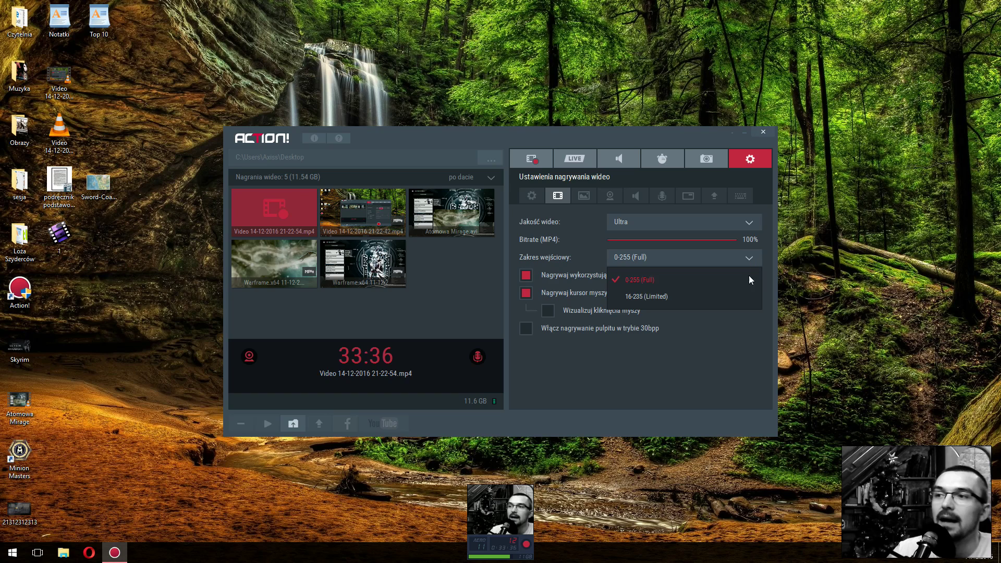
{"action": "left_click", "coordinate": [658, 397]}
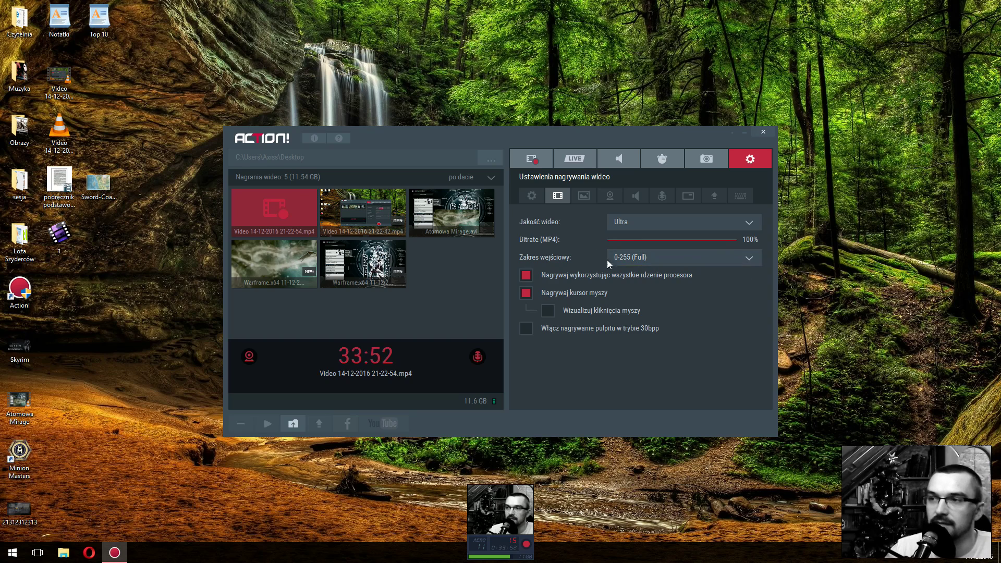
{"action": "left_click", "coordinate": [727, 261]}
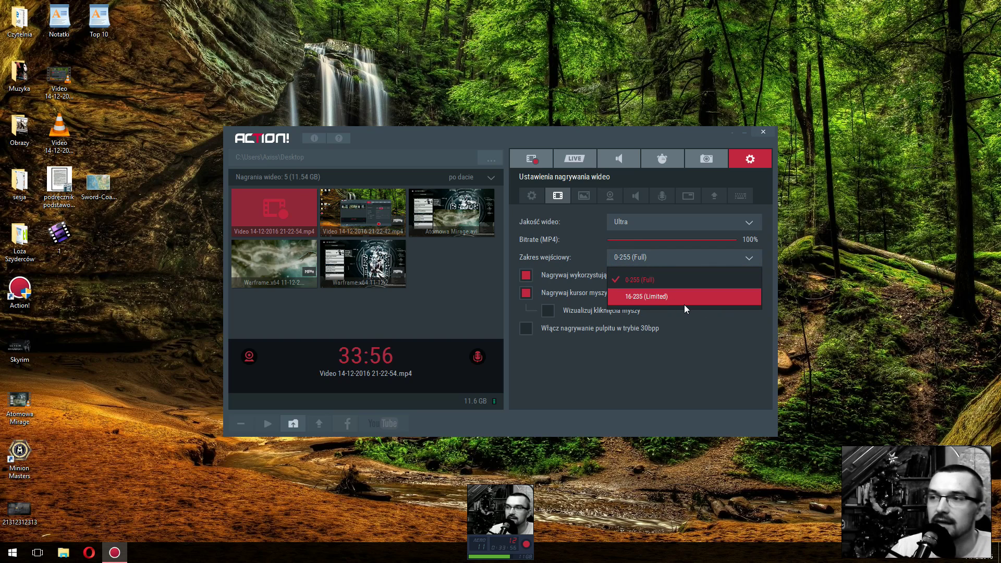
{"action": "left_click", "coordinate": [751, 348]}
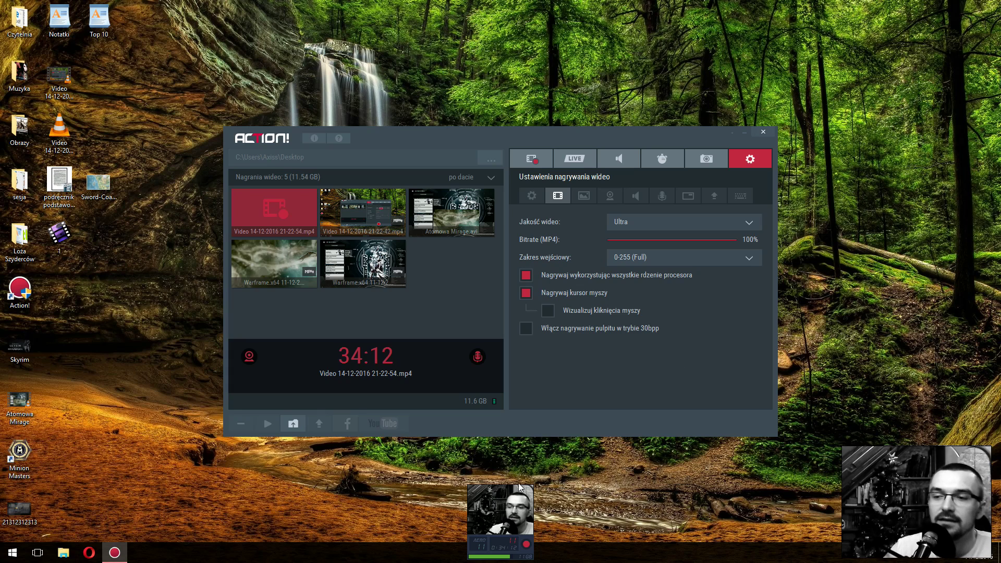
{"action": "right_click", "coordinate": [664, 553]}
{"action": "left_click", "coordinate": [697, 550]}
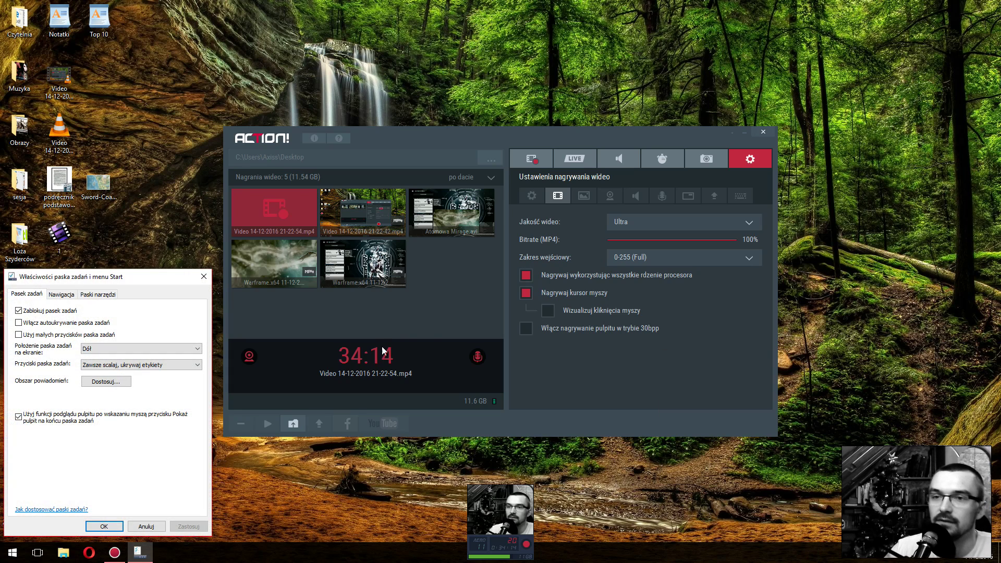
{"action": "left_click", "coordinate": [204, 276]}
Switch to Task Manager and look through its views up to the detailed process list
{"action": "right_click", "coordinate": [182, 243]}
{"action": "left_click", "coordinate": [285, 538]}
{"action": "right_click", "coordinate": [286, 541]}
{"action": "left_click", "coordinate": [351, 528]}
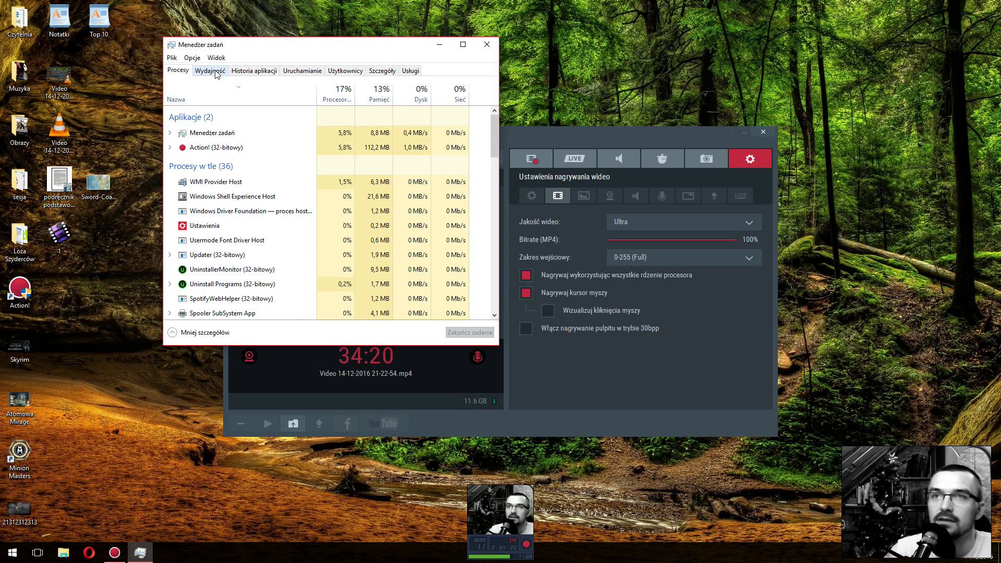
{"action": "left_click", "coordinate": [210, 70]}
{"action": "left_click", "coordinate": [253, 72]}
{"action": "left_click", "coordinate": [305, 73]}
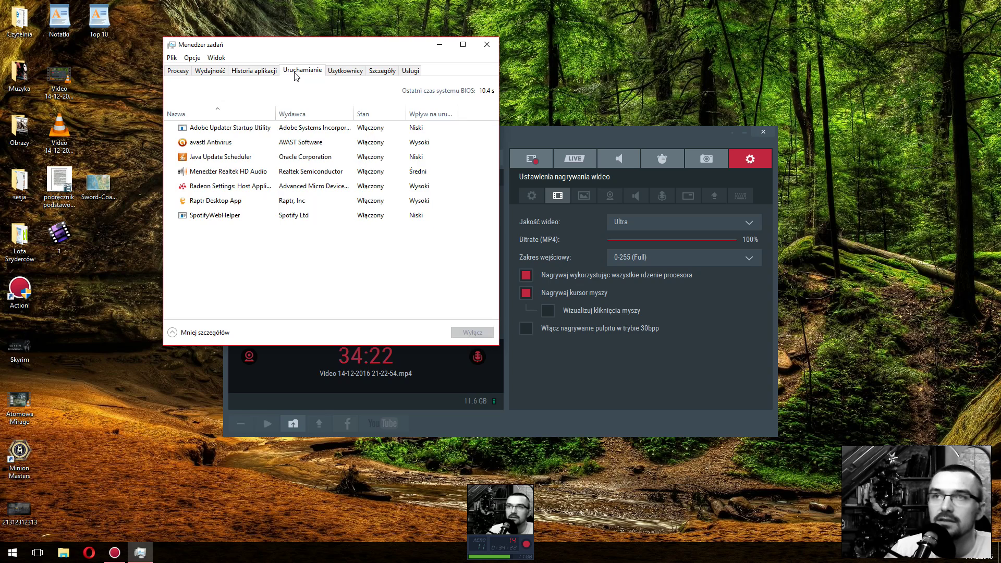
{"action": "left_click", "coordinate": [345, 71]}
{"action": "left_click", "coordinate": [382, 71]}
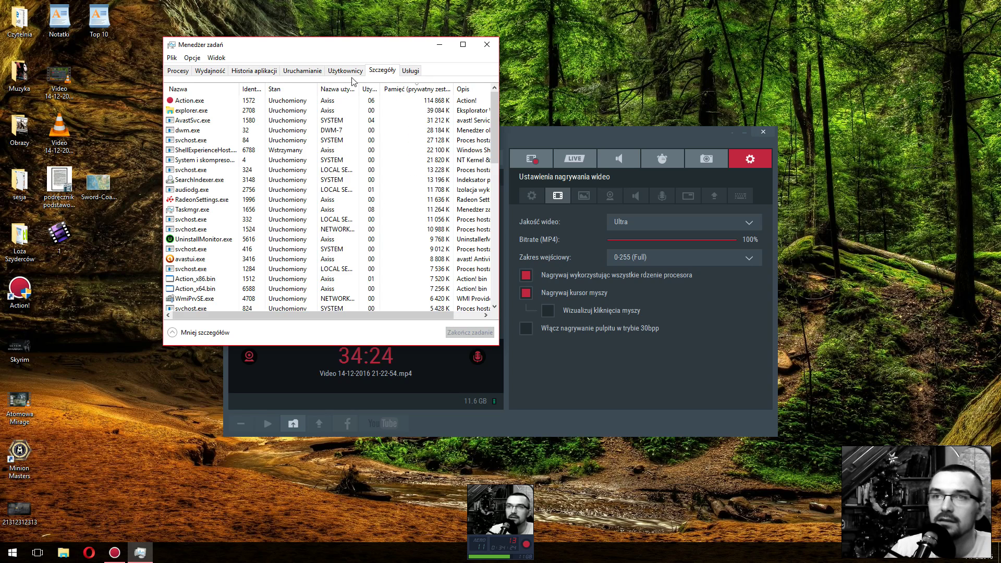
Examine the priority levels and processor affinity of the Action.exe process, cancel without changes, and close Task Manager
{"action": "left_click", "coordinate": [209, 140]}
{"action": "right_click", "coordinate": [206, 100]}
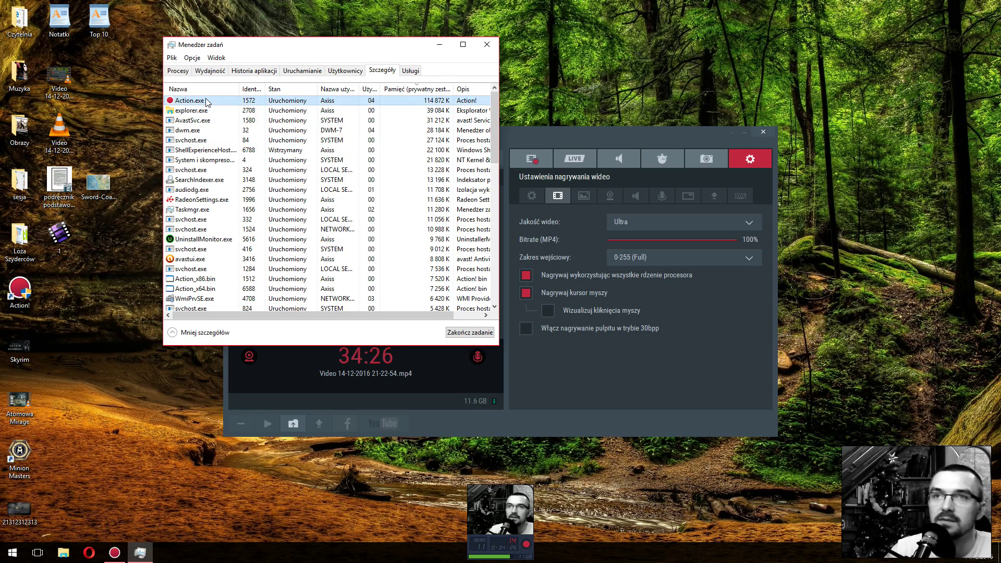
{"action": "mouse_move", "coordinate": [345, 134]}
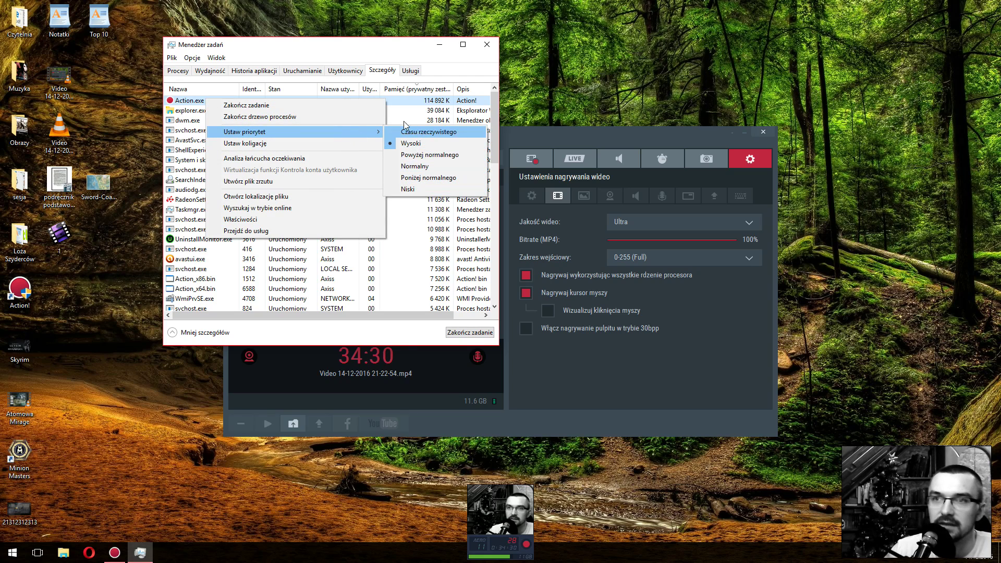
{"action": "left_click", "coordinate": [348, 142]}
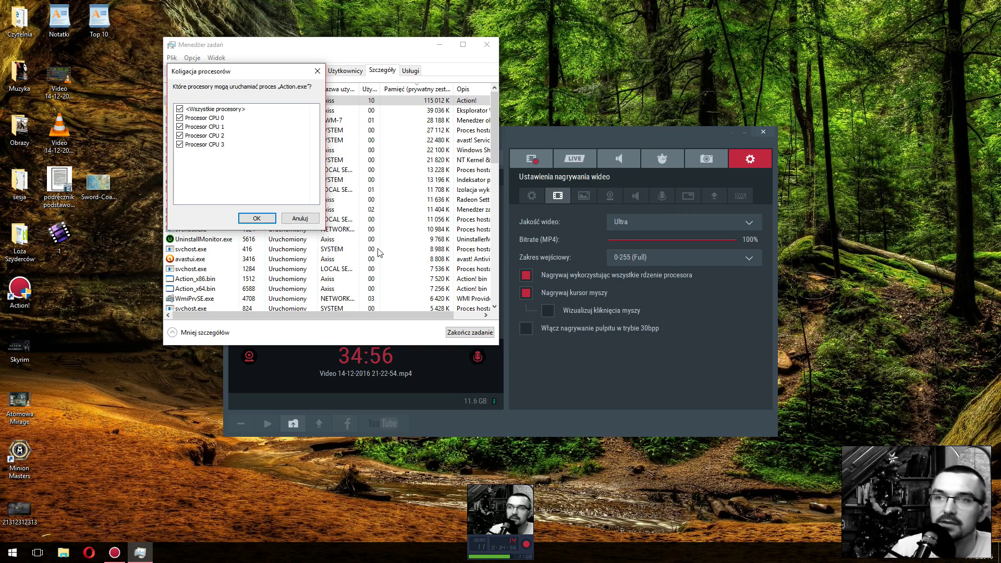
{"action": "left_click", "coordinate": [301, 219]}
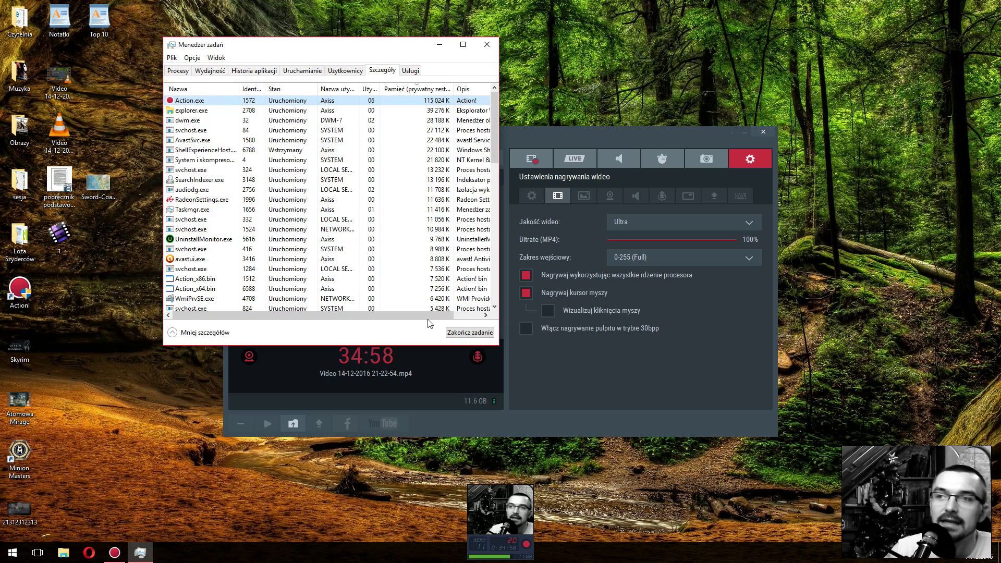
{"action": "left_click", "coordinate": [486, 44]}
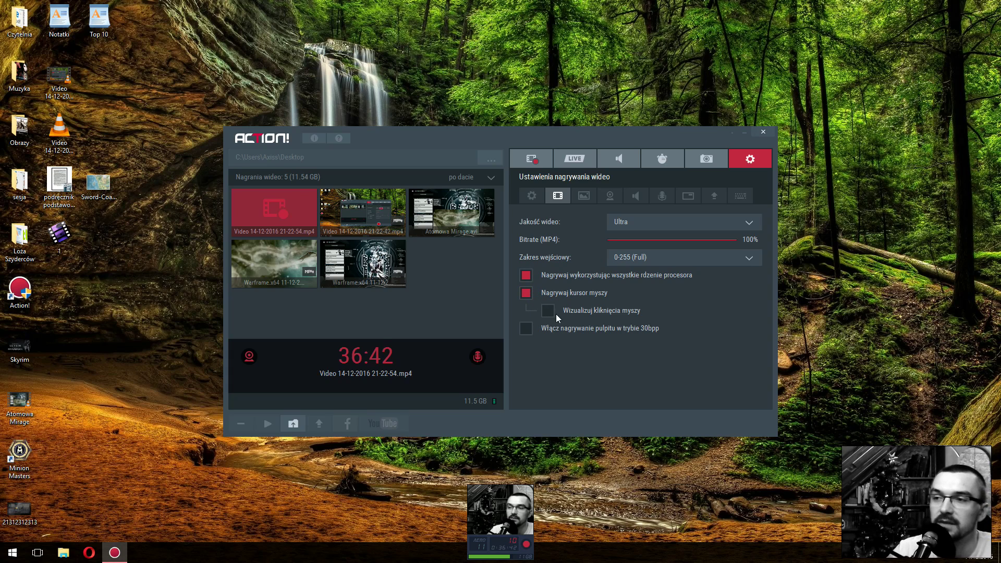
Go from the video recording options to the graphic overlay settings and examine the available overlay positions
{"action": "left_click", "coordinate": [592, 313]}
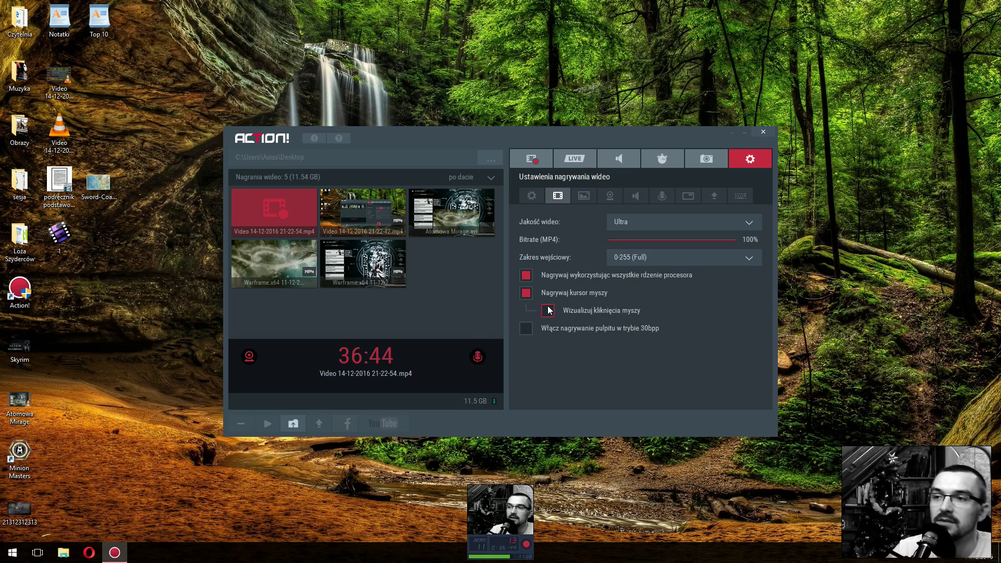
{"action": "left_click", "coordinate": [678, 323]}
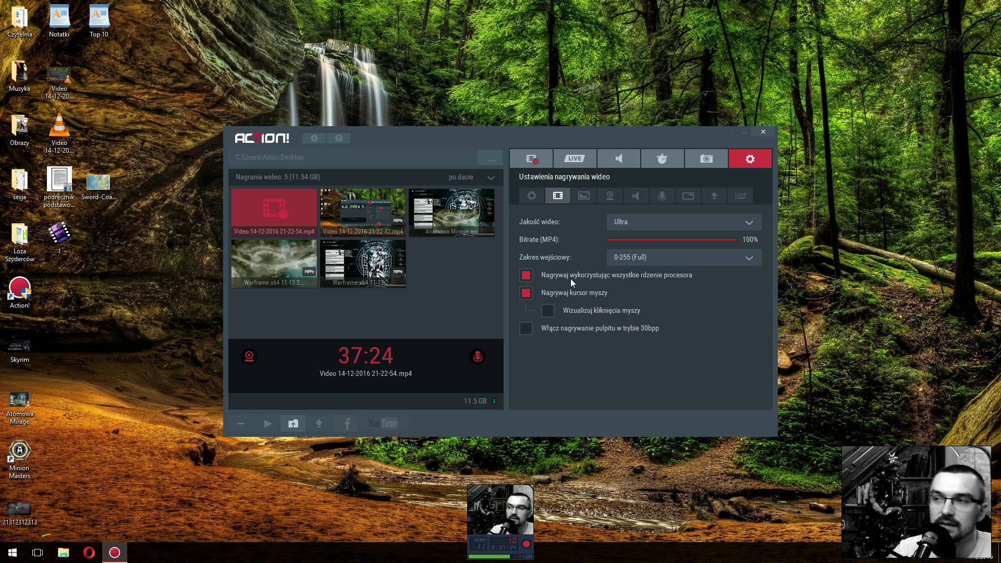
{"action": "left_click", "coordinate": [581, 196]}
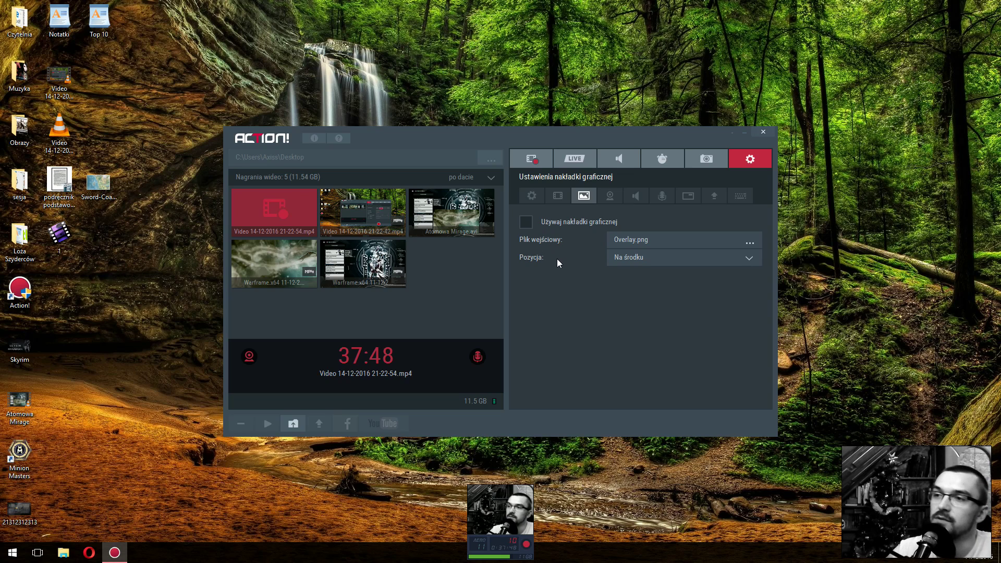
{"action": "left_click", "coordinate": [654, 258]}
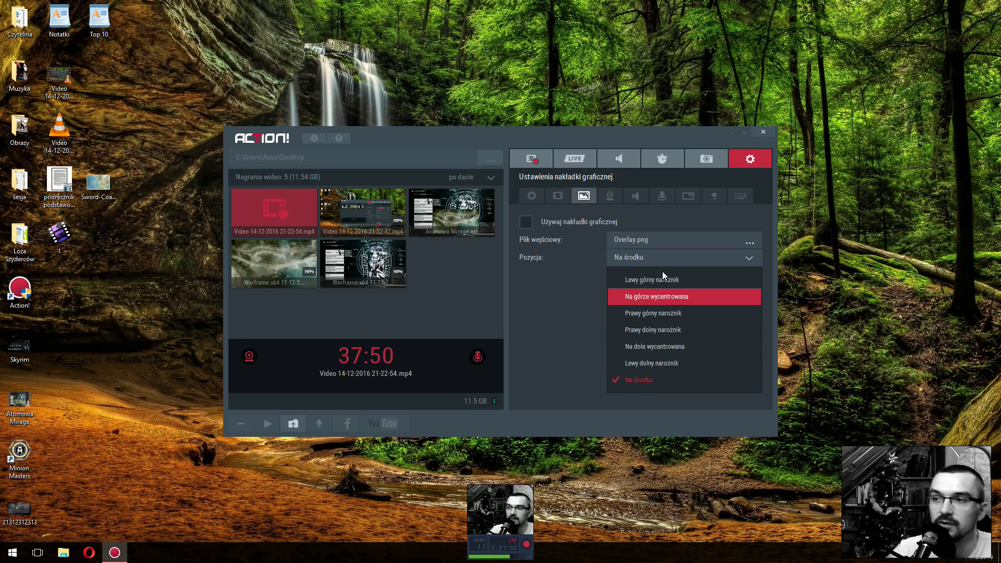
{"action": "left_click", "coordinate": [566, 334]}
Open the webcam settings and compare the corner-overlay and full-frame camera preview layouts, returning to full-frame
{"action": "left_click", "coordinate": [609, 197]}
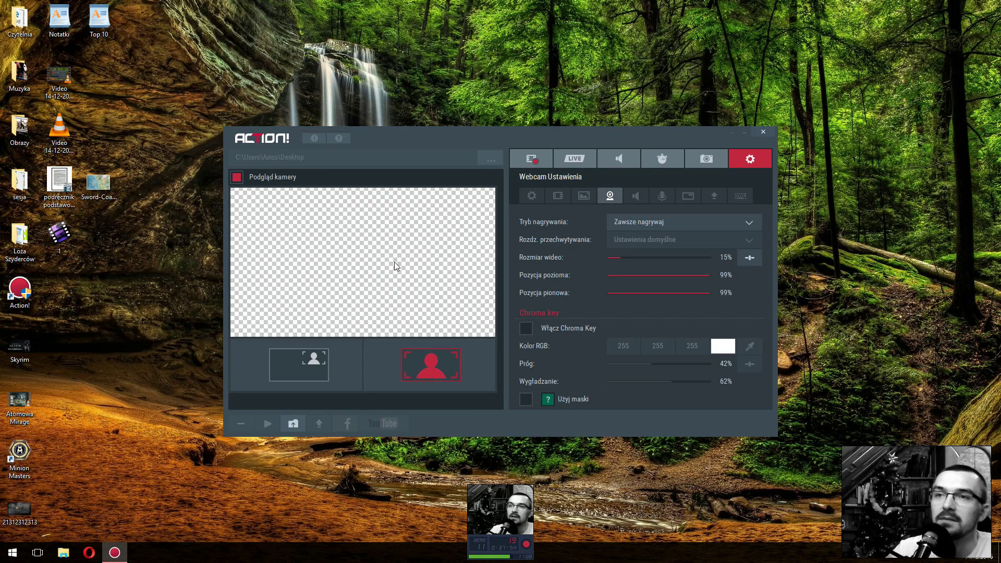
{"action": "left_click", "coordinate": [236, 178]}
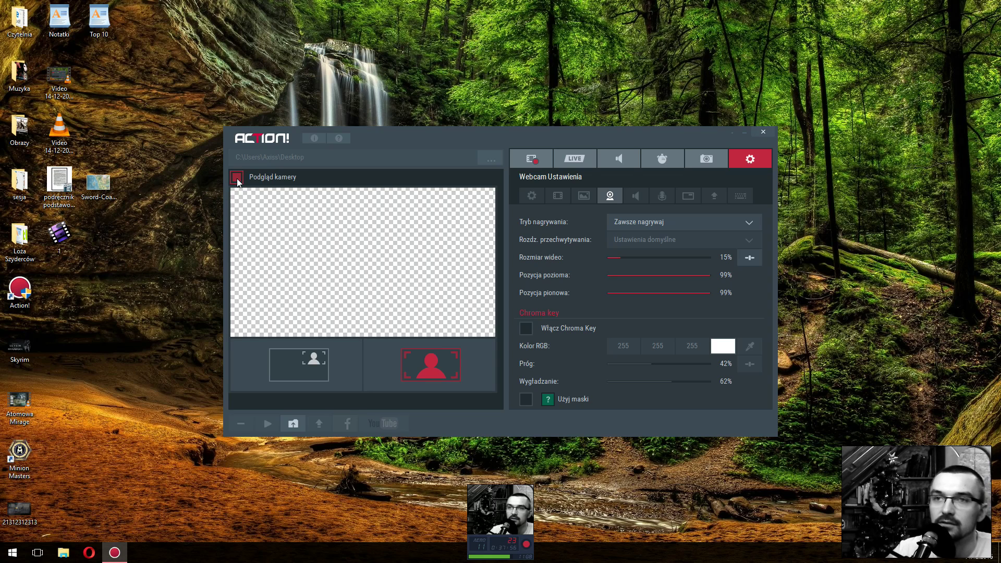
{"action": "left_click", "coordinate": [237, 178]}
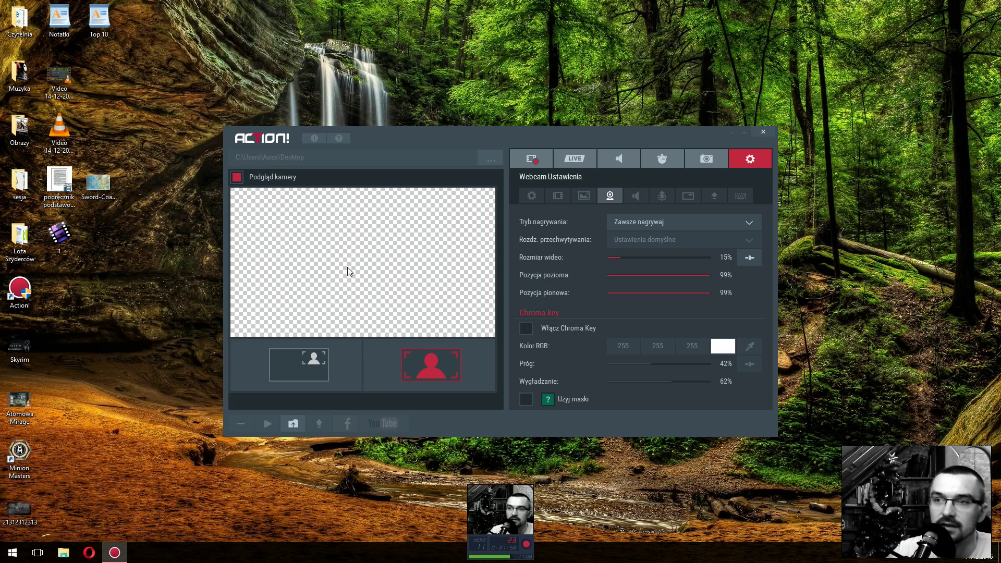
{"action": "left_click", "coordinate": [321, 358]}
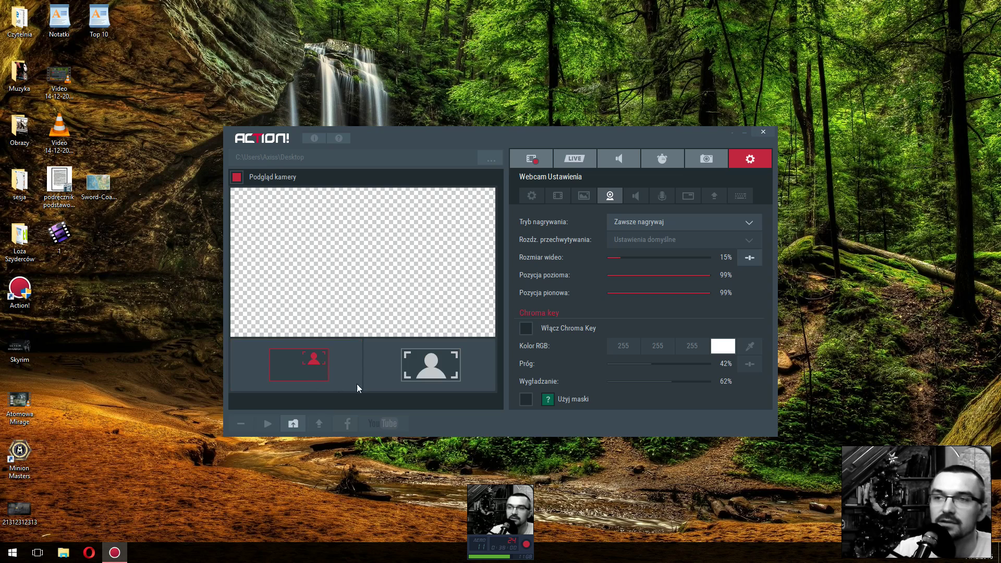
{"action": "left_click", "coordinate": [422, 371]}
Turn off the camera preview and examine the webcam recording modes, keeping Zawsze nagrywaj
{"action": "left_click", "coordinate": [237, 178]}
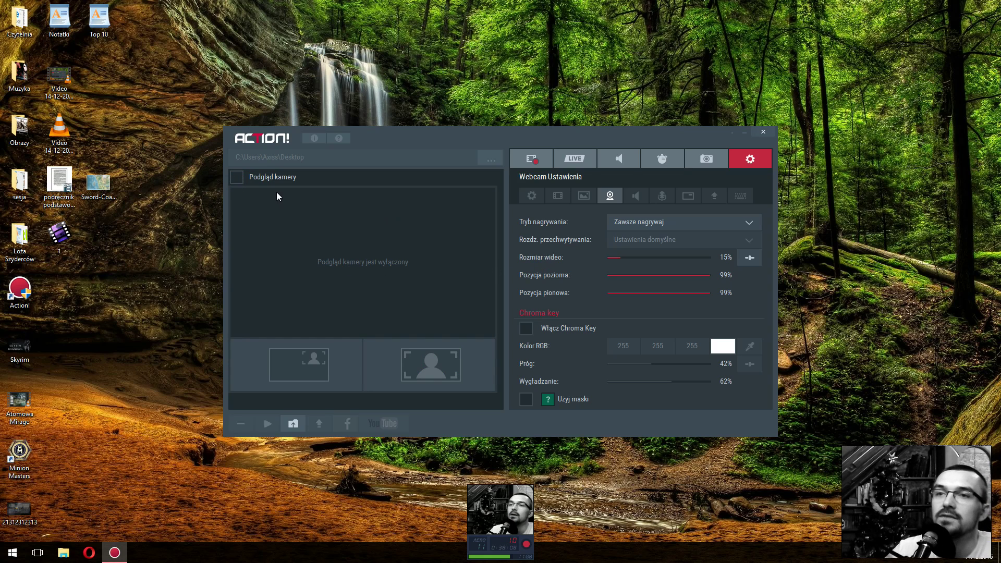
{"action": "left_click", "coordinate": [237, 178]}
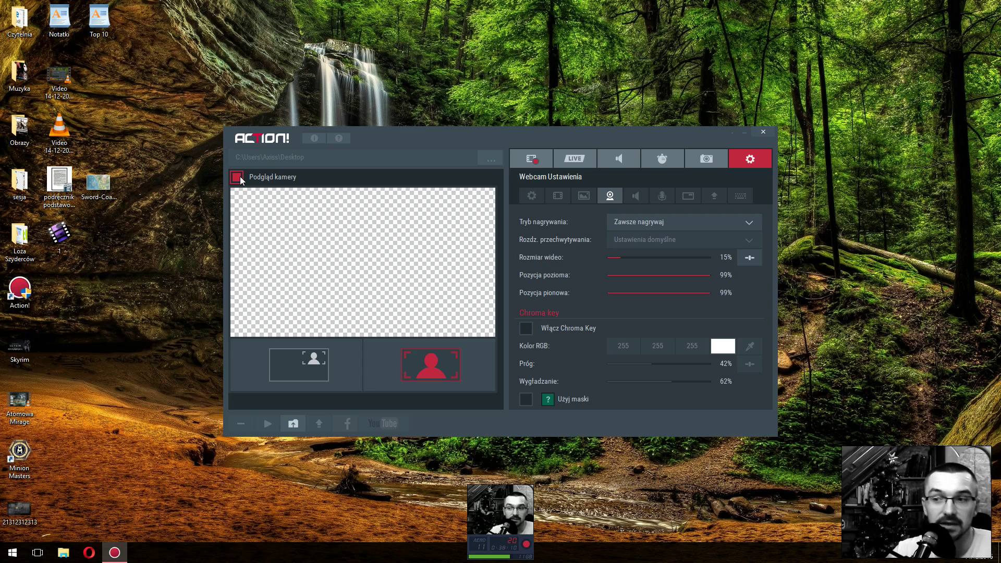
{"action": "left_click", "coordinate": [238, 178]}
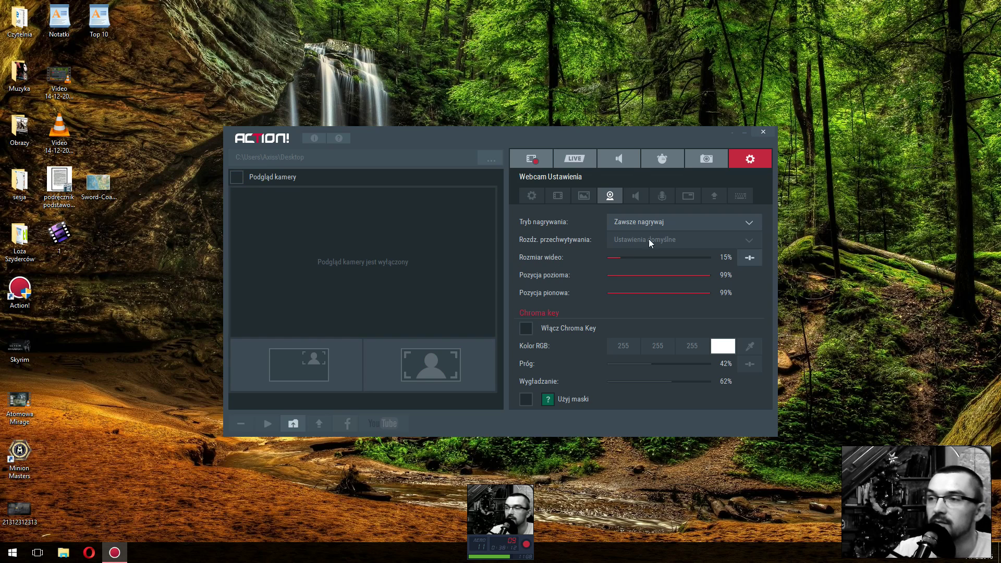
{"action": "left_click", "coordinate": [703, 225]}
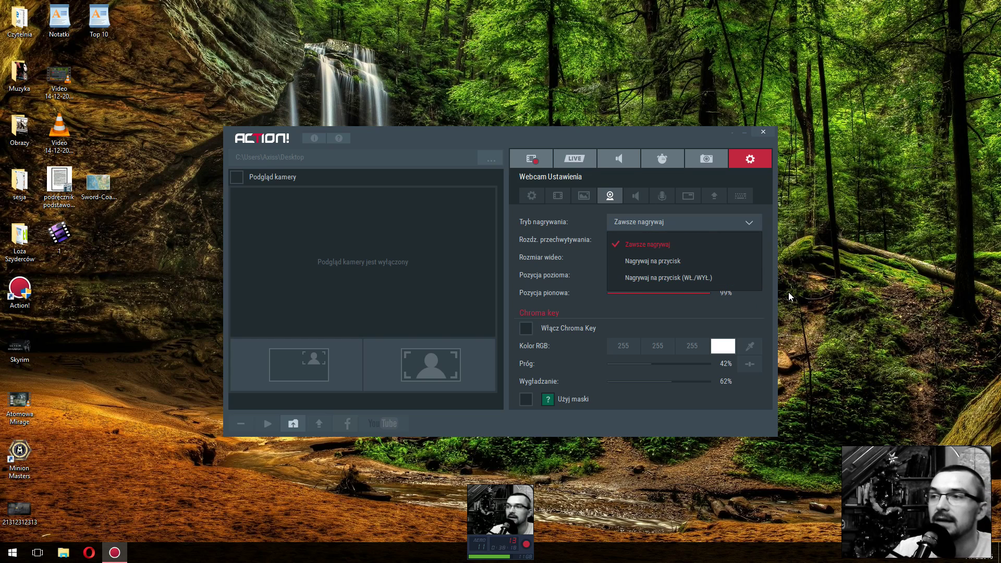
{"action": "left_click", "coordinate": [731, 223]}
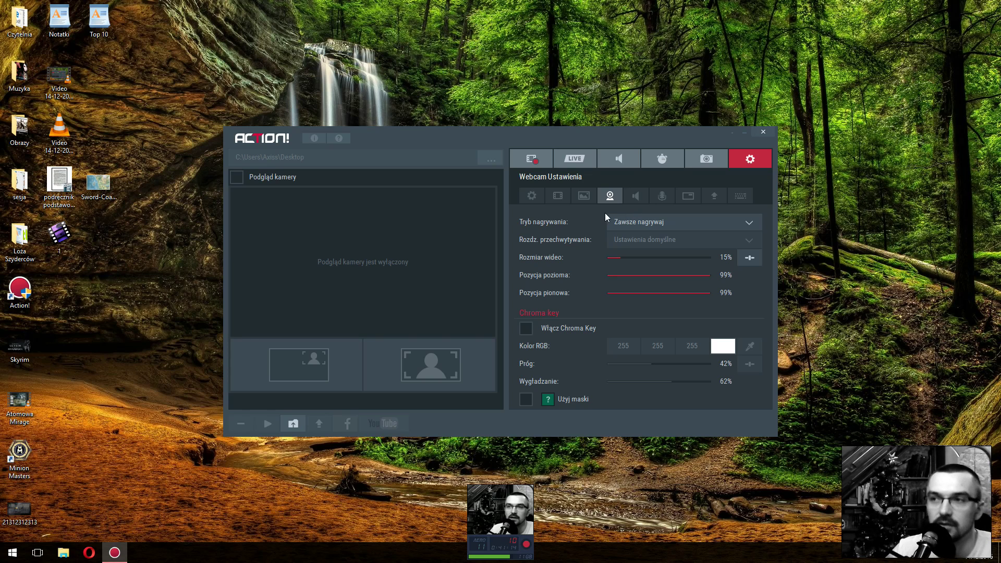
Open the sound settings and examine the available audio devices and AAC bitrates, keeping Speakers (Realtek High Definition Audio) and 320 kbps
{"action": "left_click", "coordinate": [635, 195]}
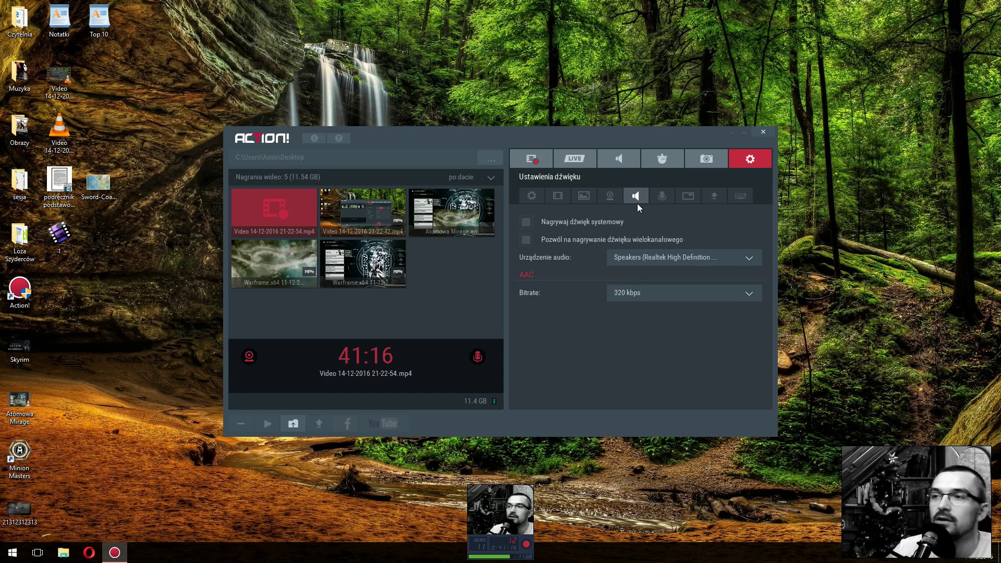
{"action": "left_click", "coordinate": [706, 257]}
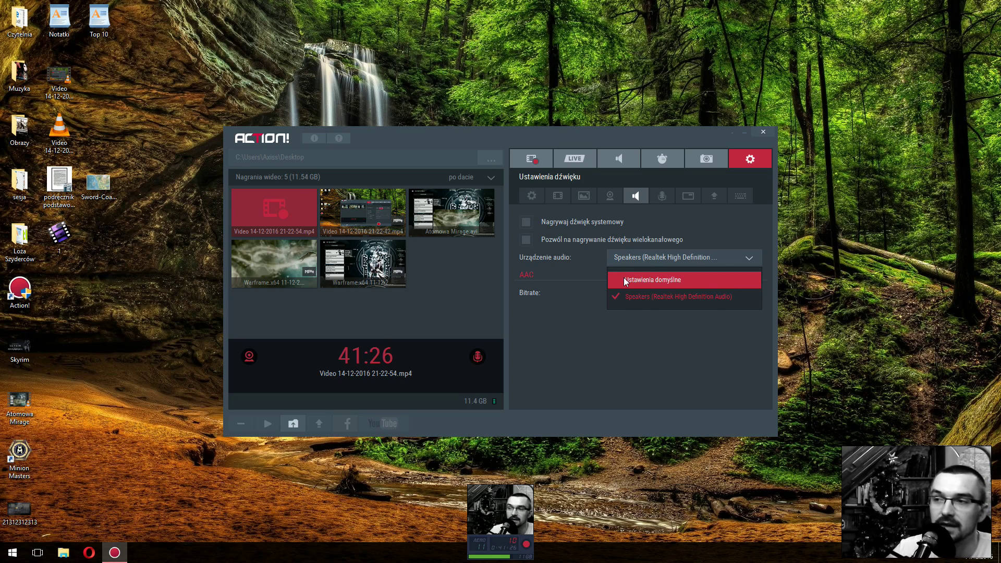
{"action": "left_click", "coordinate": [671, 259]}
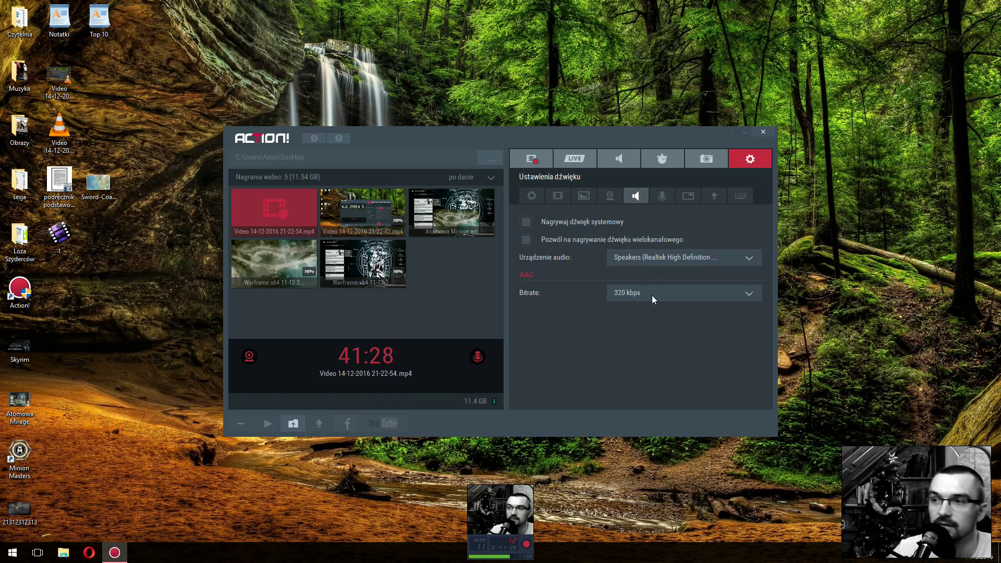
{"action": "left_click", "coordinate": [675, 294]}
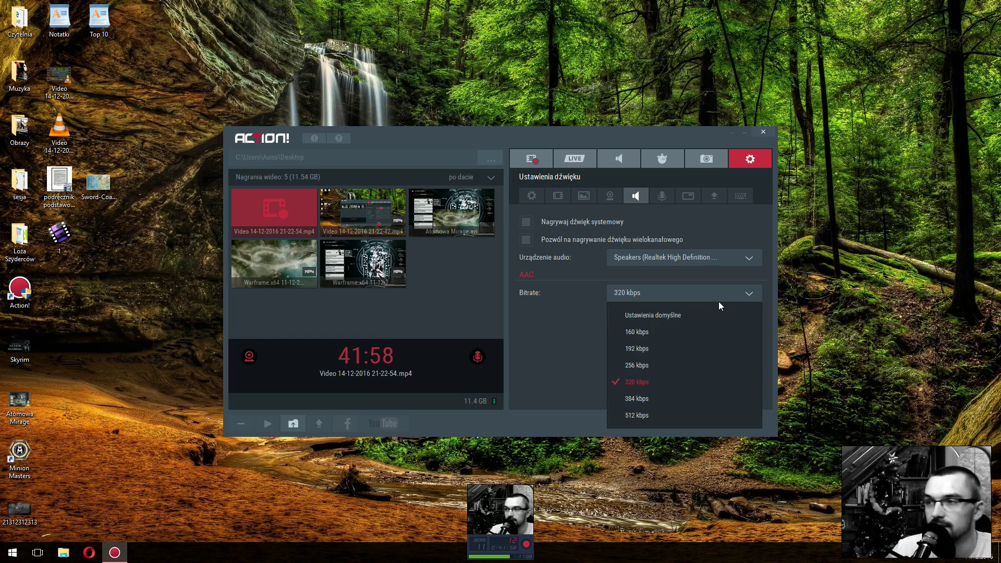
{"action": "left_click", "coordinate": [749, 293]}
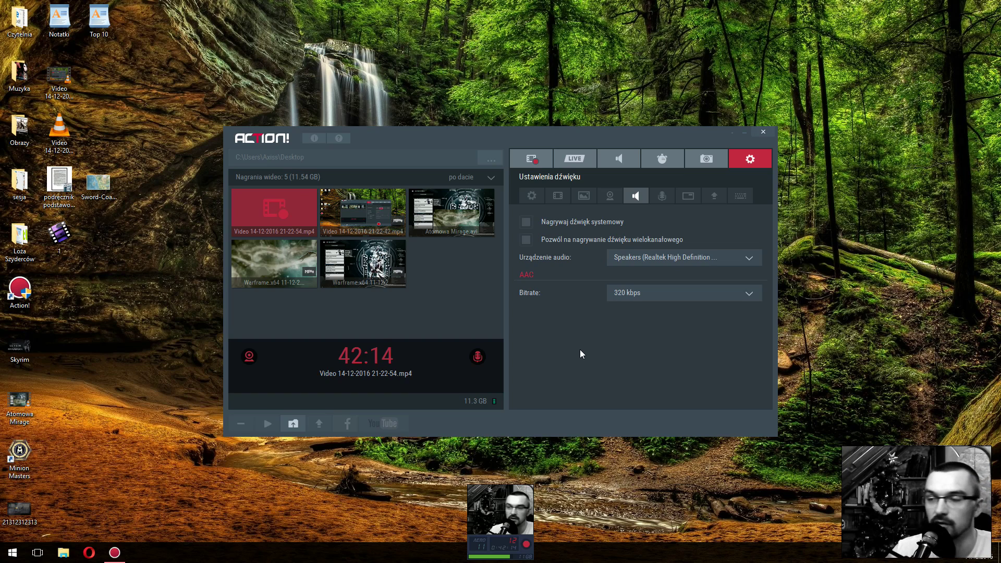
Examine the microphone devices, keeping Microphone (Realtek High Definition Audio), and view the Windows volume mixer before closing it
{"action": "left_click", "coordinate": [662, 195]}
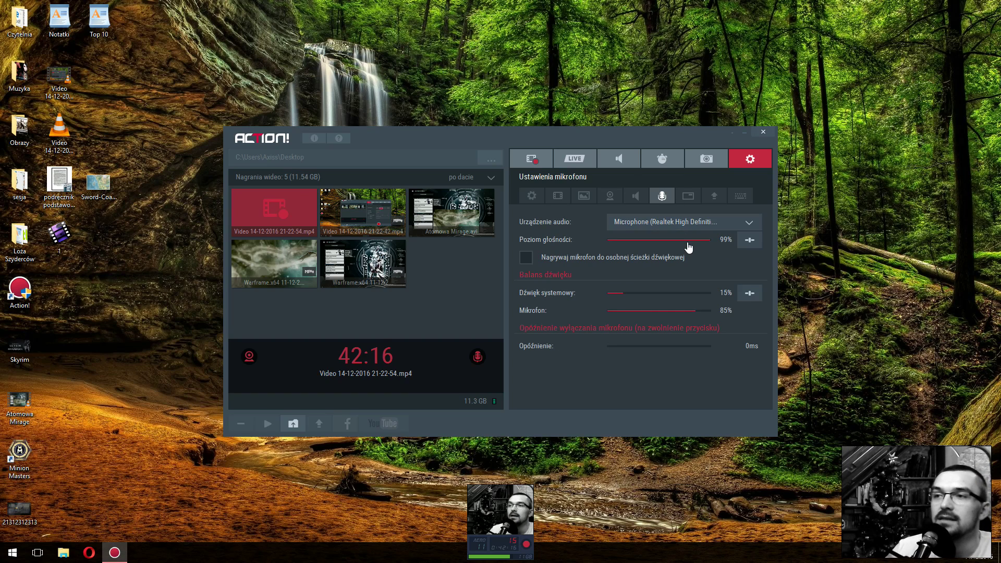
{"action": "left_click", "coordinate": [682, 224]}
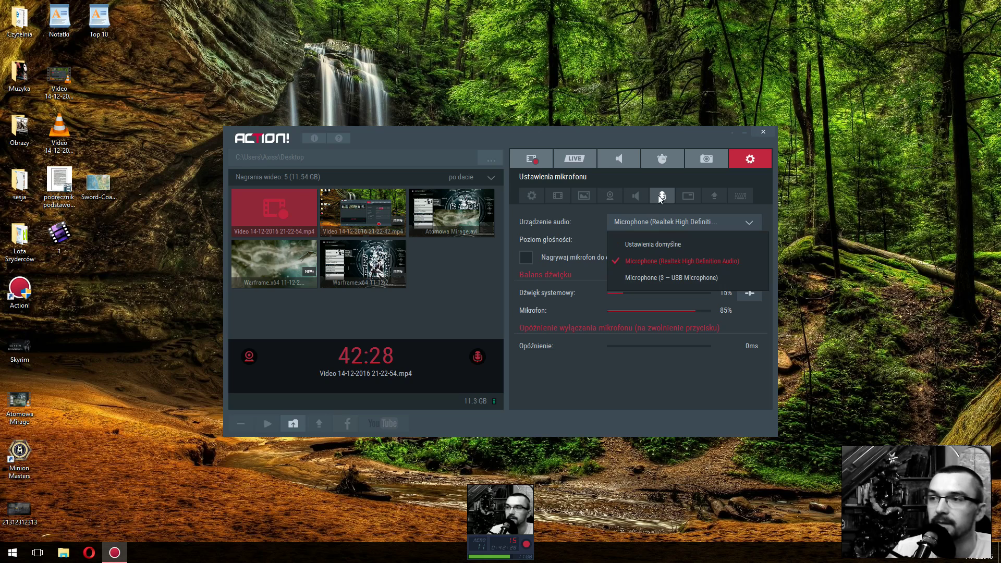
{"action": "left_click", "coordinate": [693, 261]}
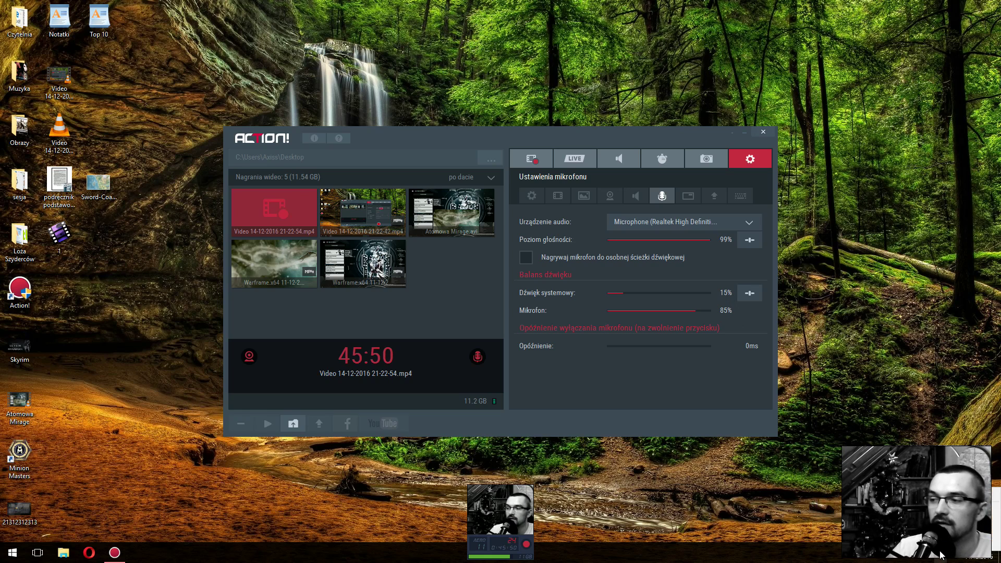
{"action": "left_click", "coordinate": [928, 493]}
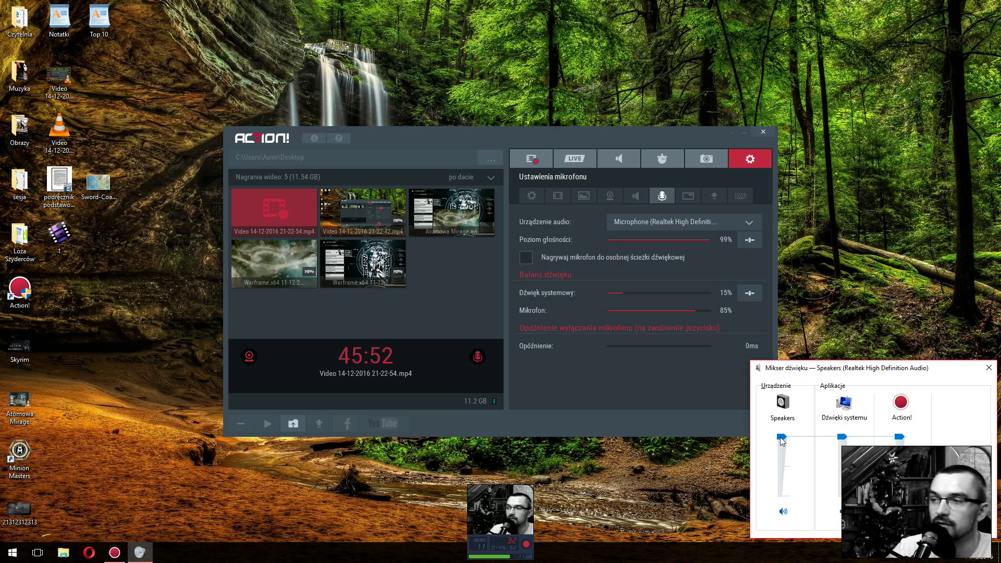
{"action": "left_click", "coordinate": [989, 368]}
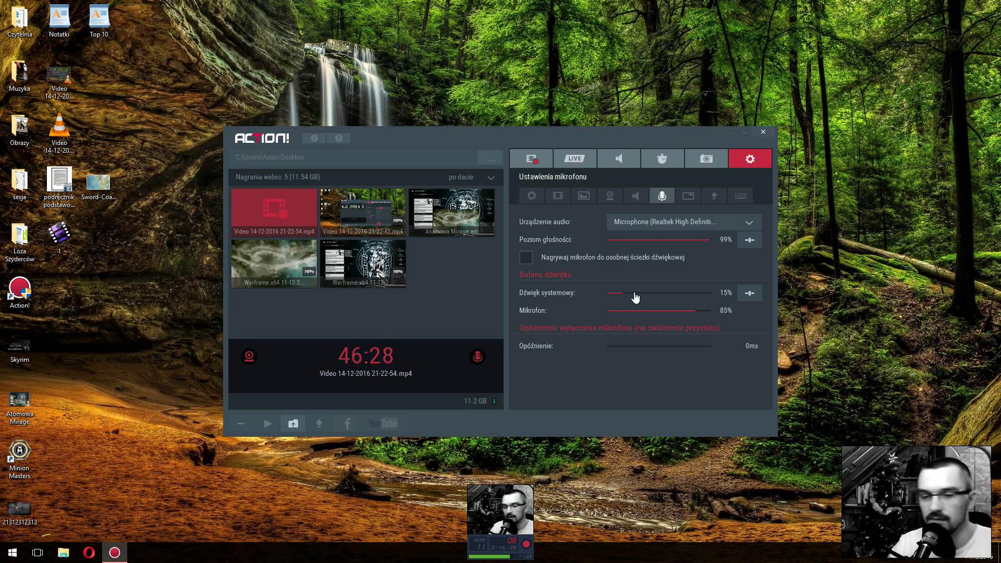
Review the HUD settings and examine the hardware acceleration choices in the export settings, keeping AMD APP
{"action": "left_click", "coordinate": [688, 196]}
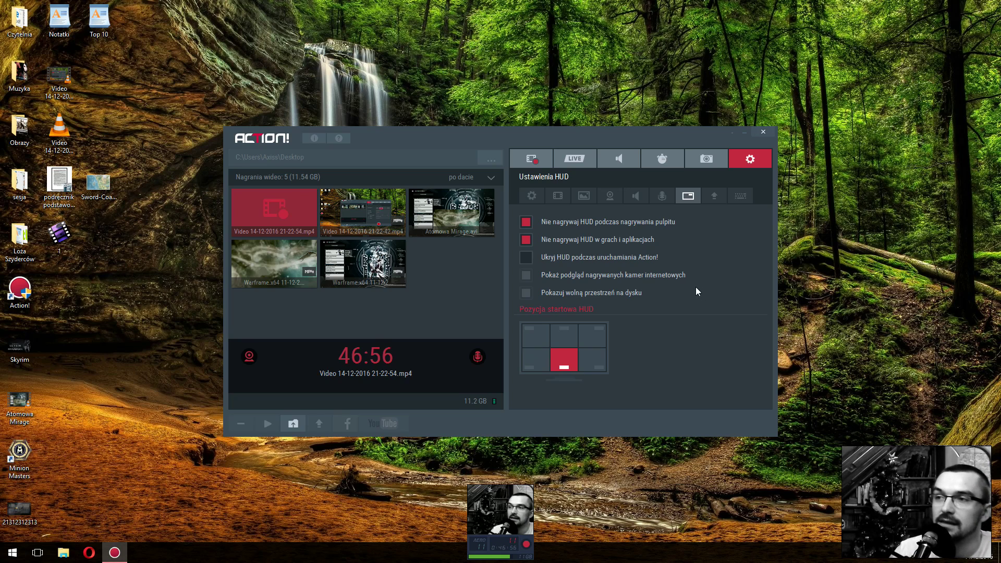
{"action": "left_click", "coordinate": [714, 194]}
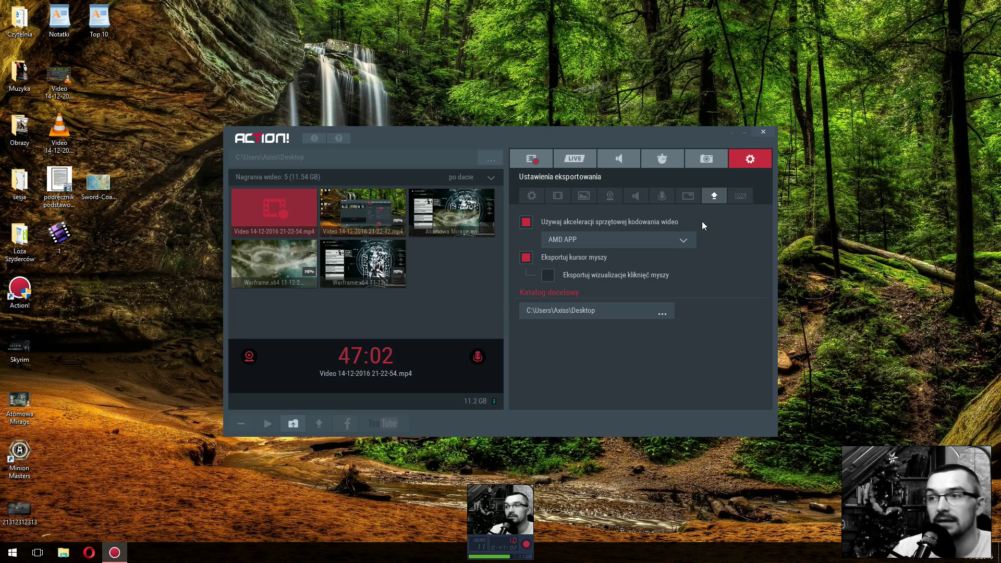
{"action": "left_click", "coordinate": [691, 235]}
{"action": "left_click", "coordinate": [691, 235]}
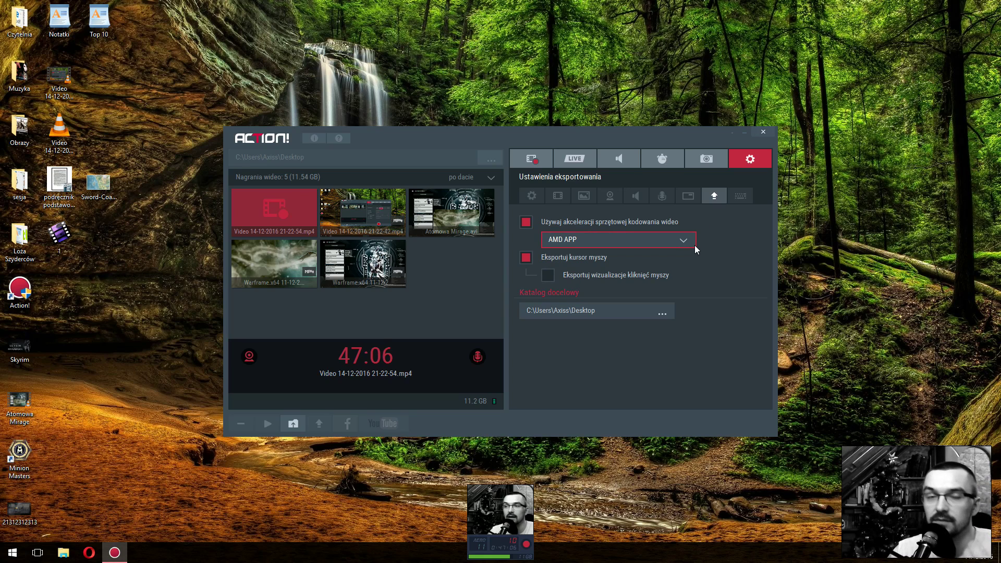
{"action": "left_click", "coordinate": [688, 240]}
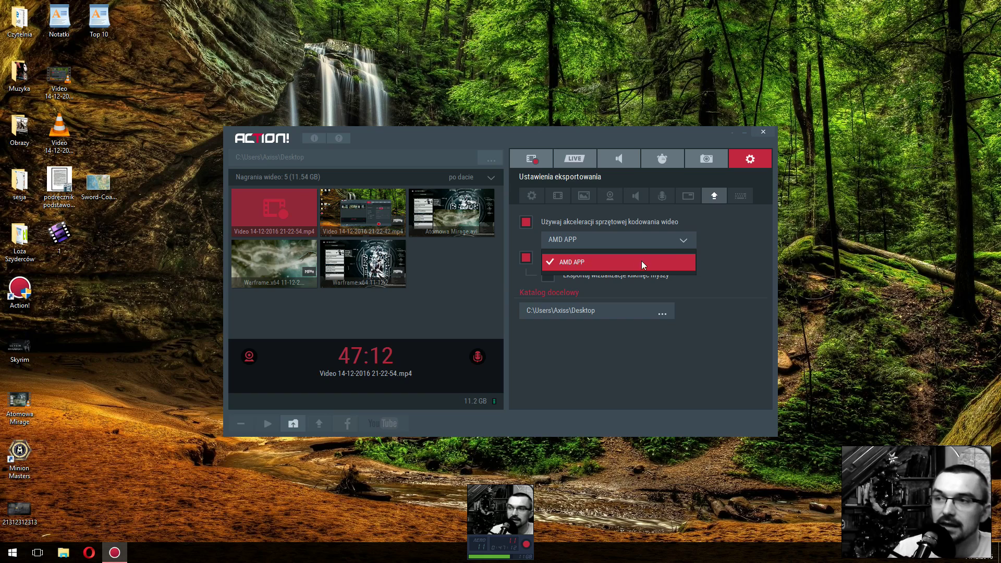
{"action": "left_click", "coordinate": [722, 258]}
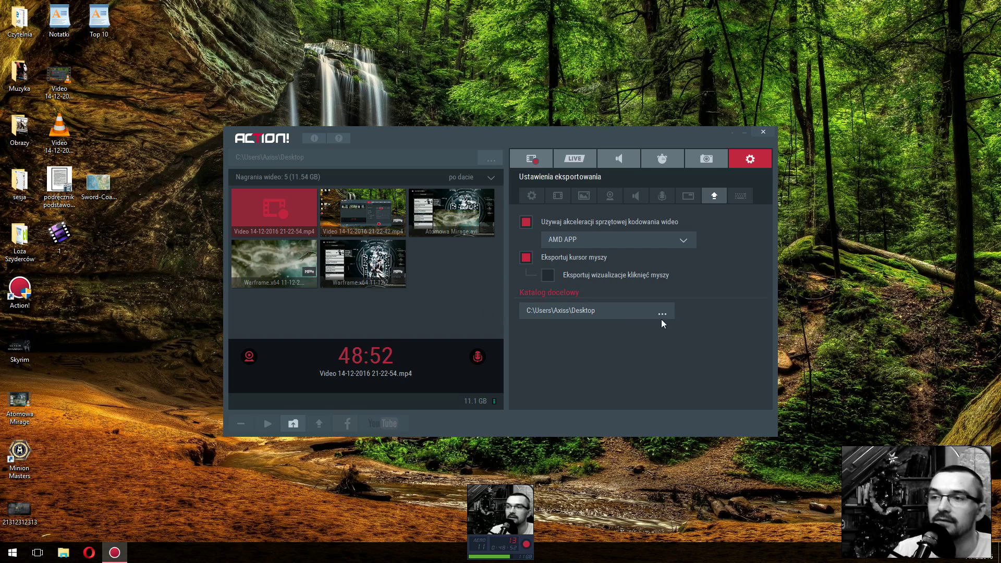
Examine both pages of keyboard shortcuts, keeping NUM9 for video recording and F5 for resetting the average framerate
{"action": "left_click", "coordinate": [734, 200]}
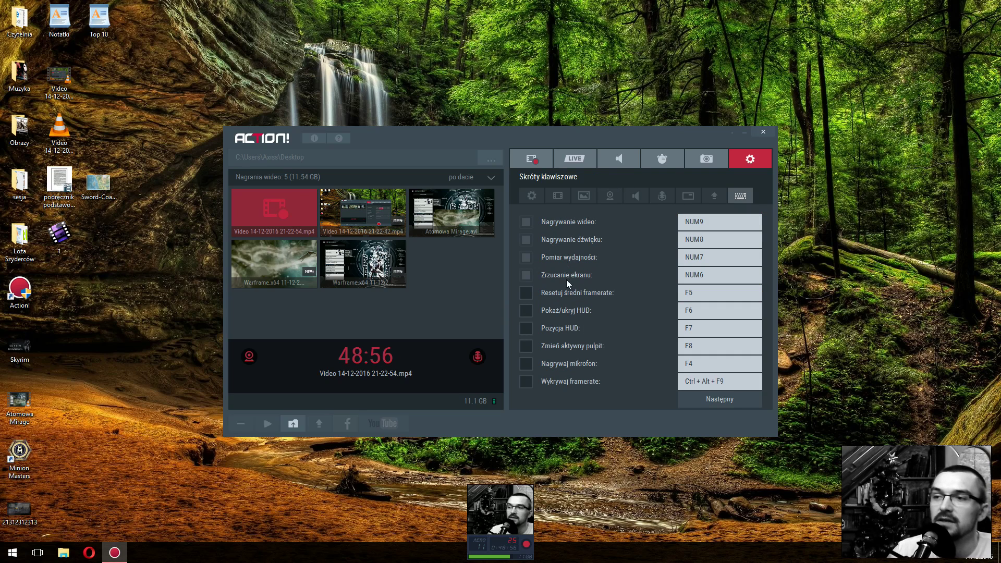
{"action": "left_click", "coordinate": [689, 399]}
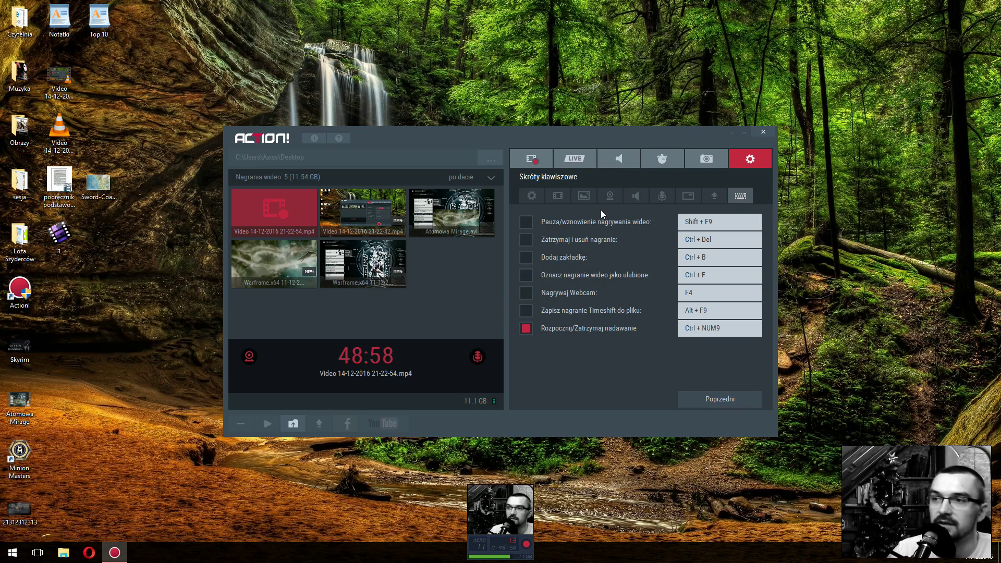
{"action": "left_click", "coordinate": [722, 401]}
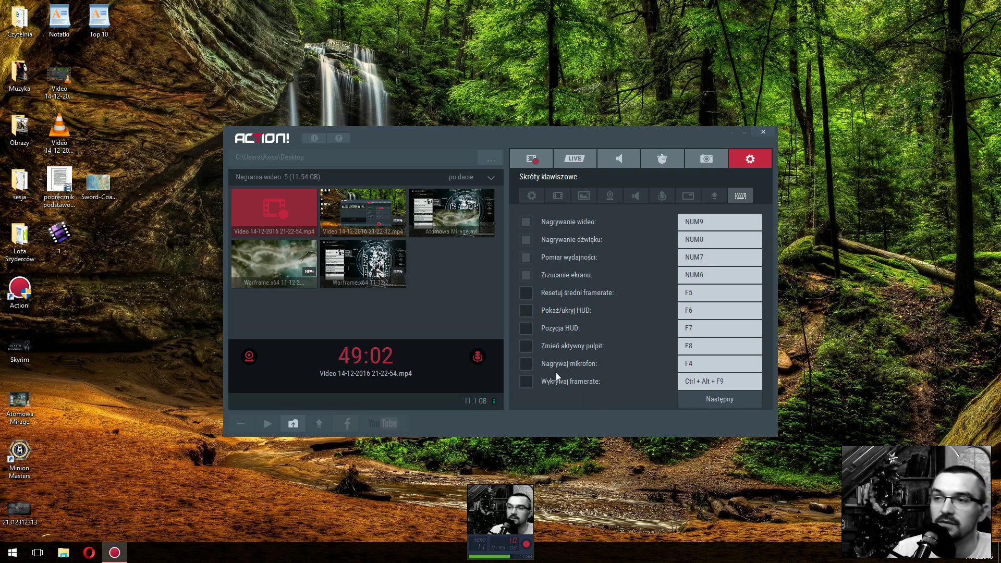
{"action": "left_click", "coordinate": [701, 223]}
{"action": "key", "text": "KP_9"}
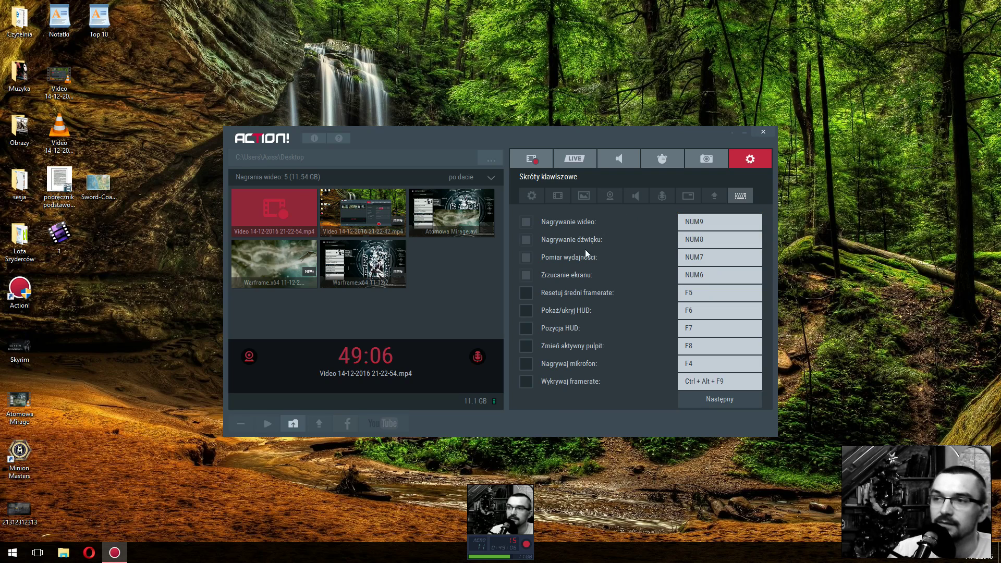
{"action": "left_click", "coordinate": [709, 293]}
{"action": "key", "text": "F5"}
{"action": "left_click", "coordinate": [721, 401]}
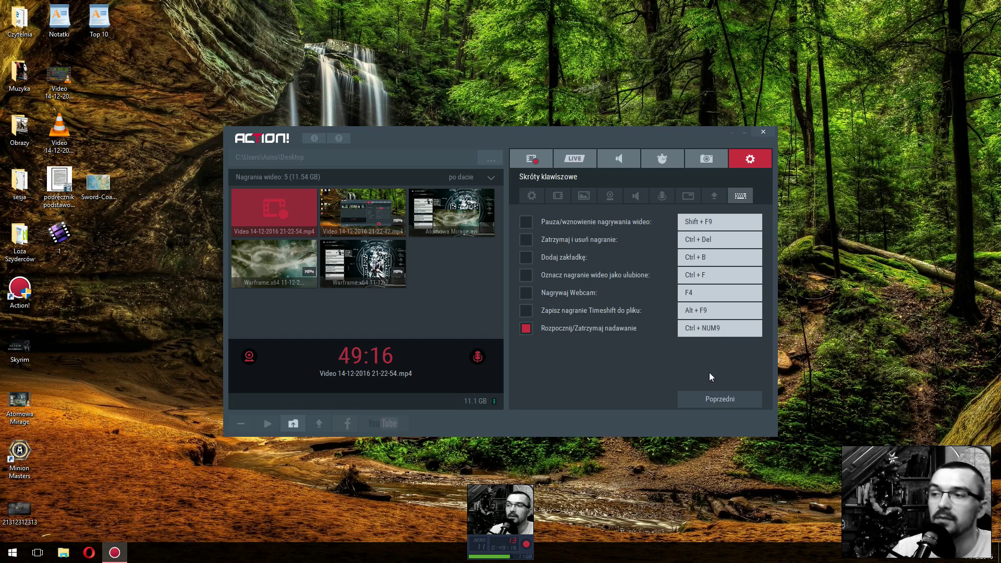
{"action": "left_click", "coordinate": [714, 401]}
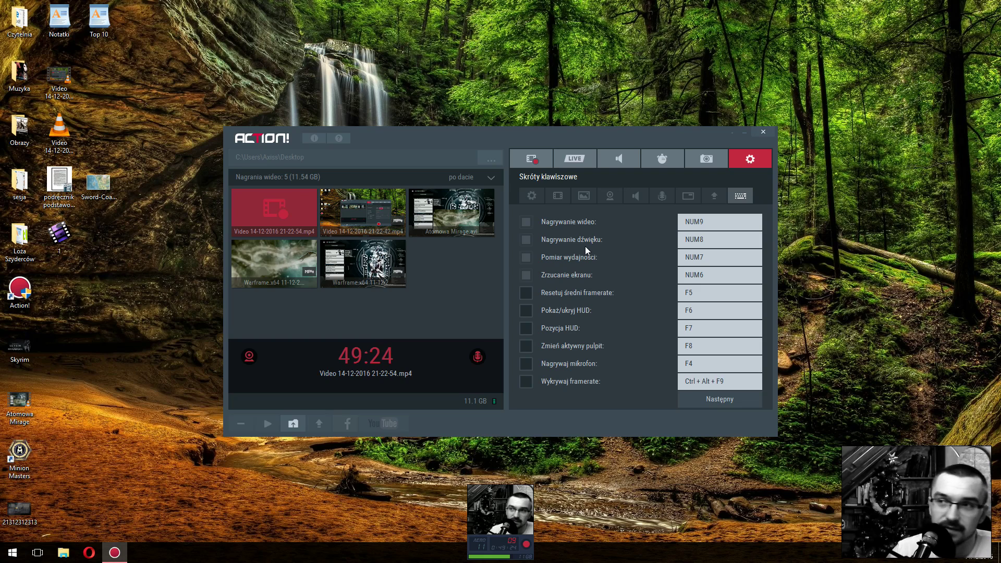
Review the webcam, graphic overlay and general settings pages again and return to the video recording settings
{"action": "left_click", "coordinate": [602, 199]}
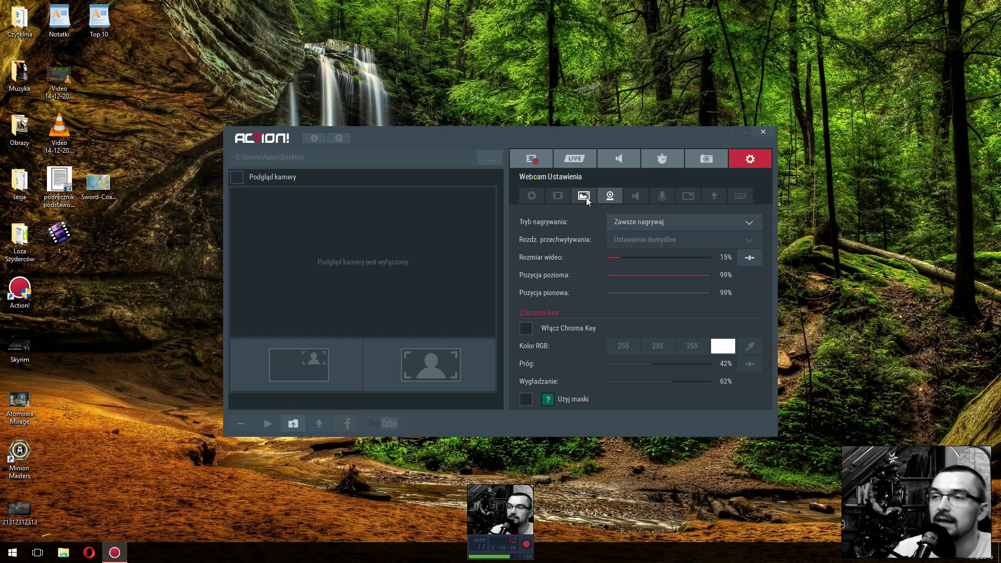
{"action": "left_click", "coordinate": [583, 197]}
{"action": "left_click", "coordinate": [559, 200]}
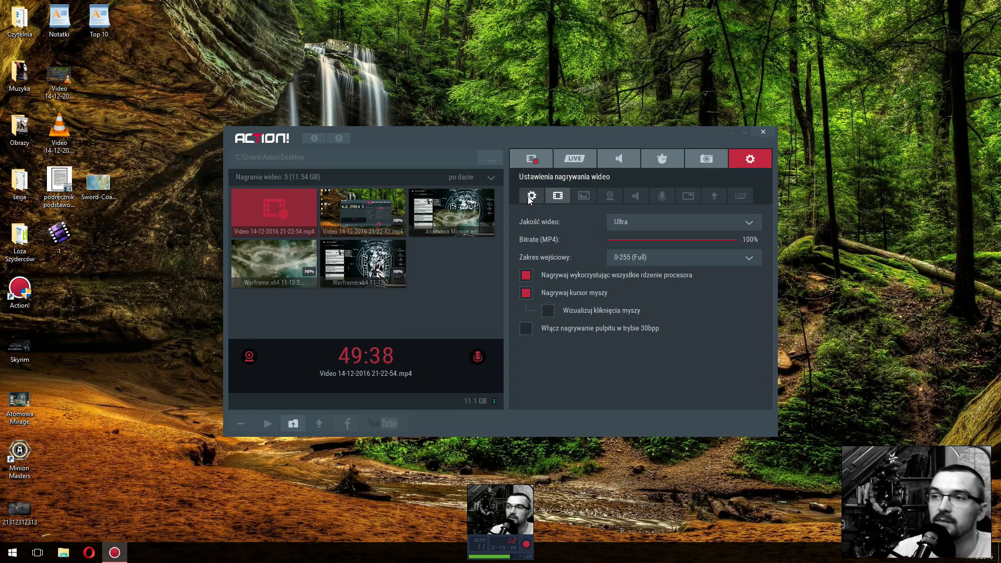
{"action": "left_click", "coordinate": [528, 196]}
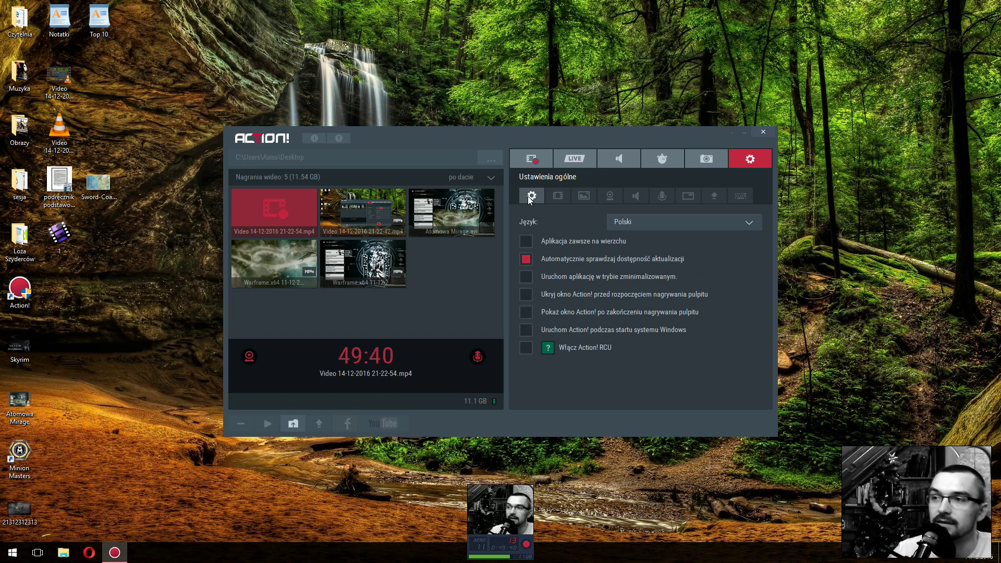
{"action": "left_click", "coordinate": [557, 197]}
{"action": "left_click", "coordinate": [582, 199]}
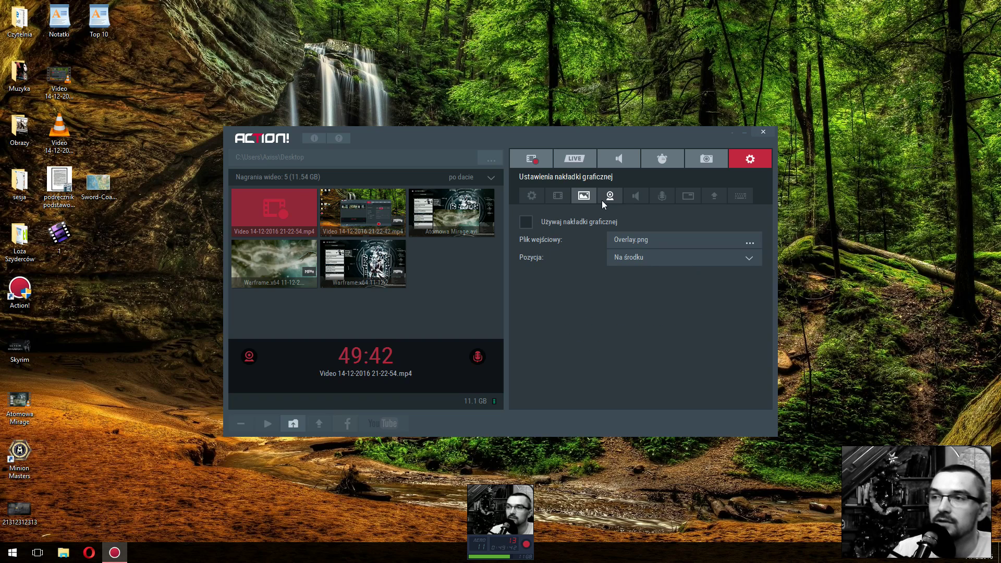
{"action": "left_click", "coordinate": [603, 200]}
{"action": "left_click", "coordinate": [584, 199]}
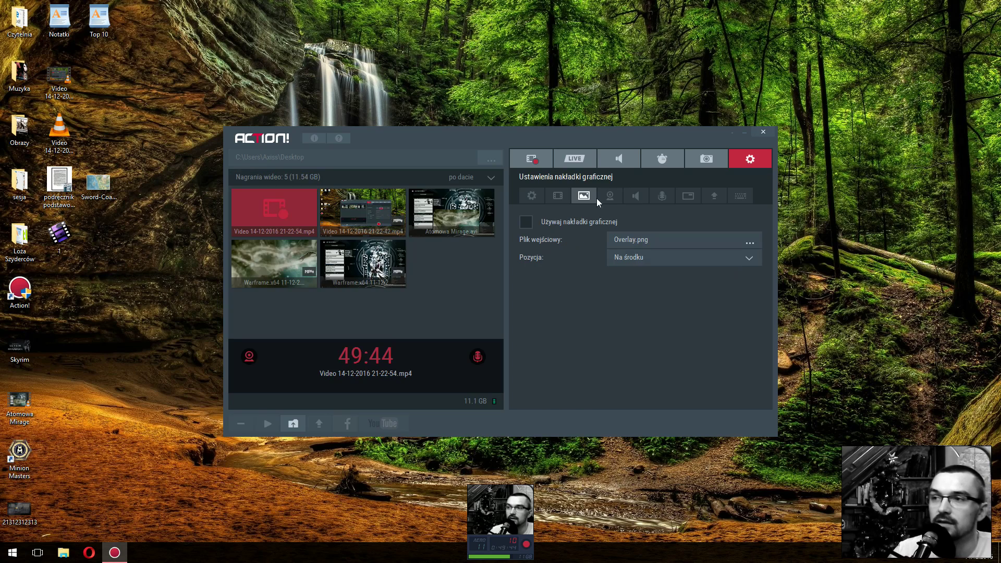
{"action": "left_click", "coordinate": [560, 196]}
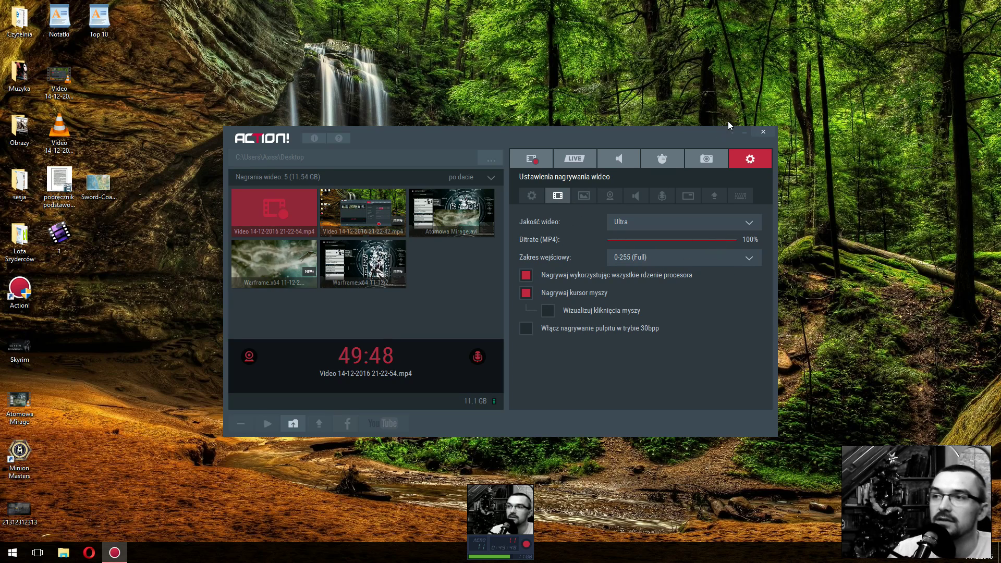
Examine the video quality levels Niska, Normalna, Wysoka and Ultra, keeping Ultra selected
{"action": "left_click", "coordinate": [751, 222]}
{"action": "left_click", "coordinate": [751, 221]}
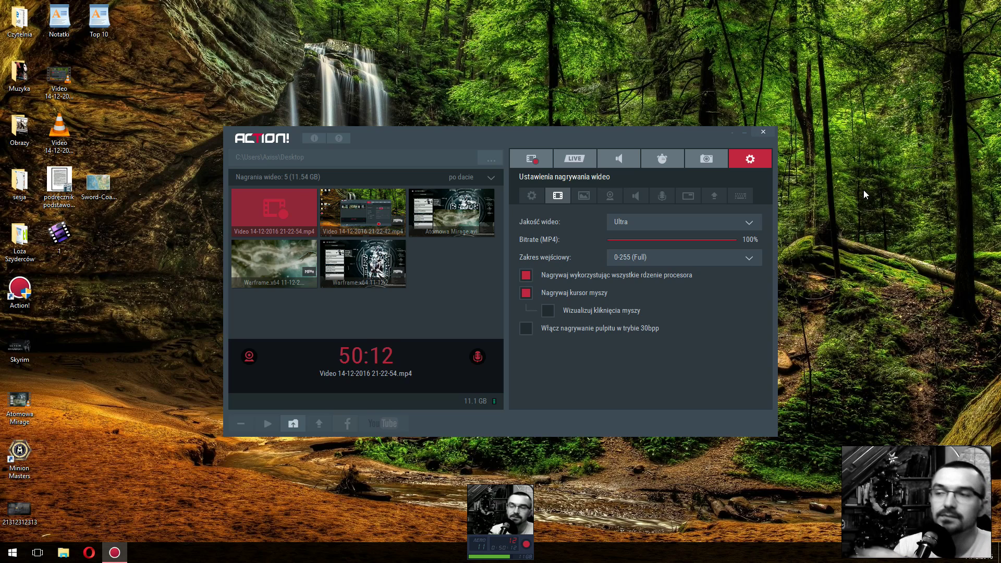
{"action": "left_click", "coordinate": [754, 224]}
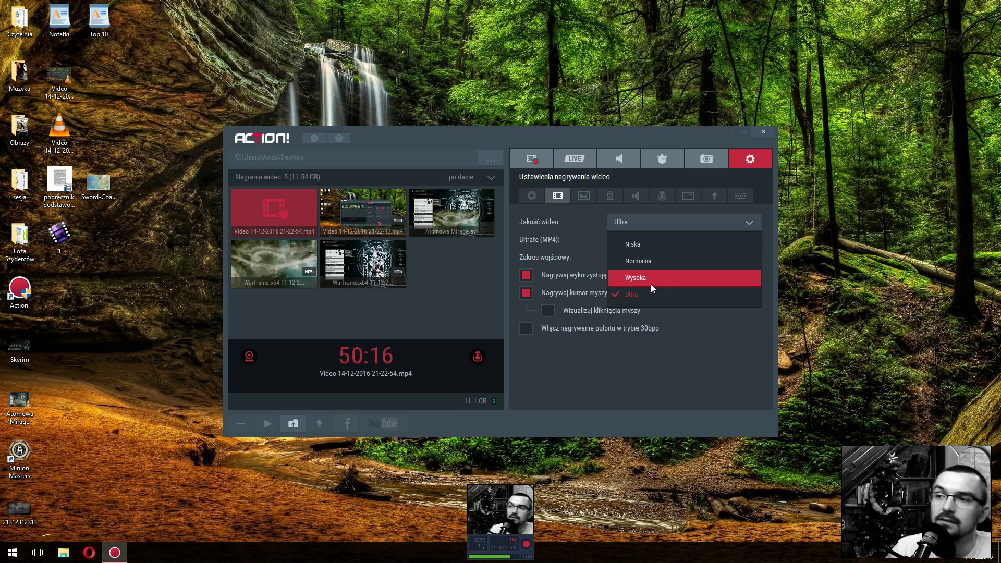
{"action": "left_click", "coordinate": [688, 361]}
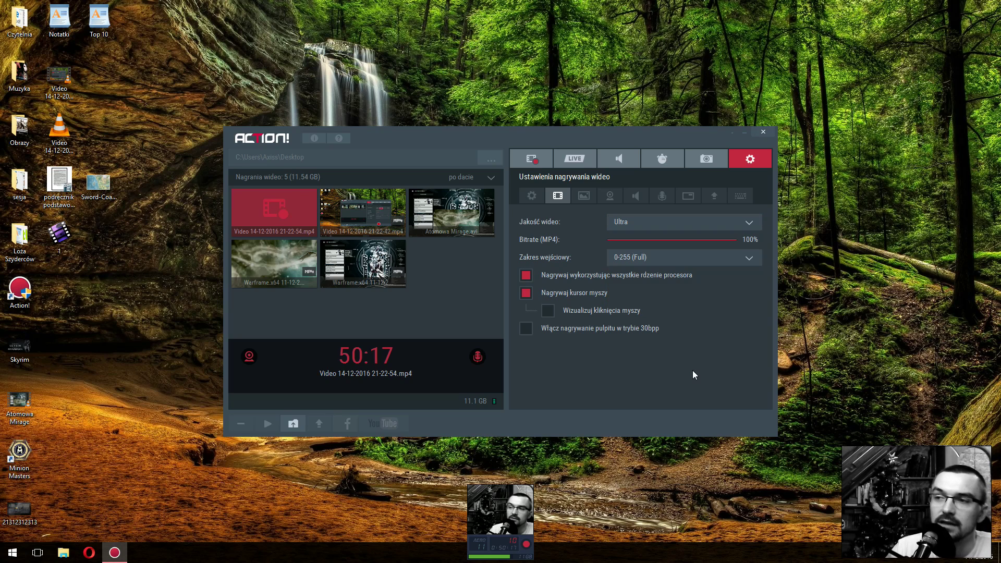
{"action": "left_click", "coordinate": [753, 225]}
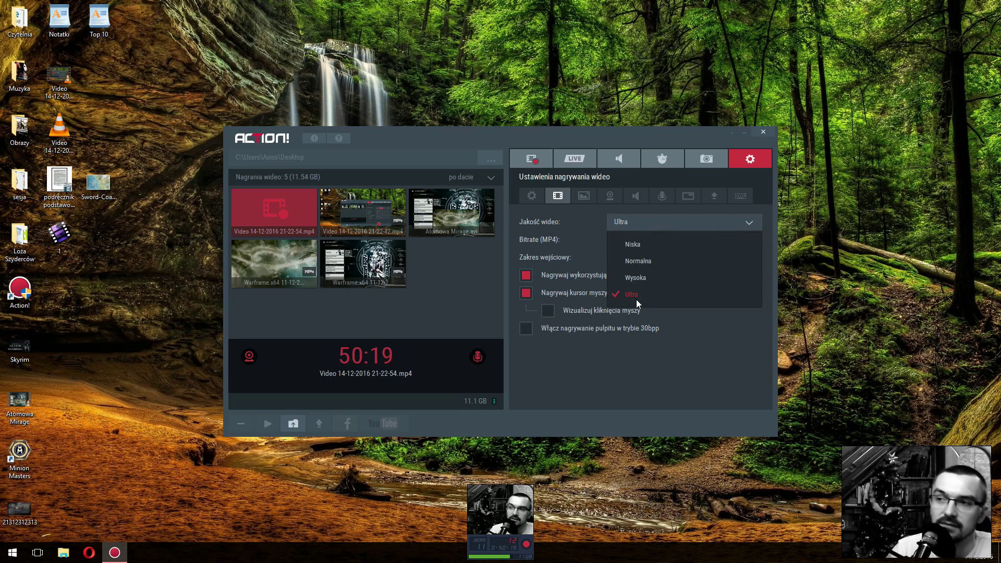
{"action": "left_click", "coordinate": [697, 364]}
{"action": "left_click", "coordinate": [749, 224]}
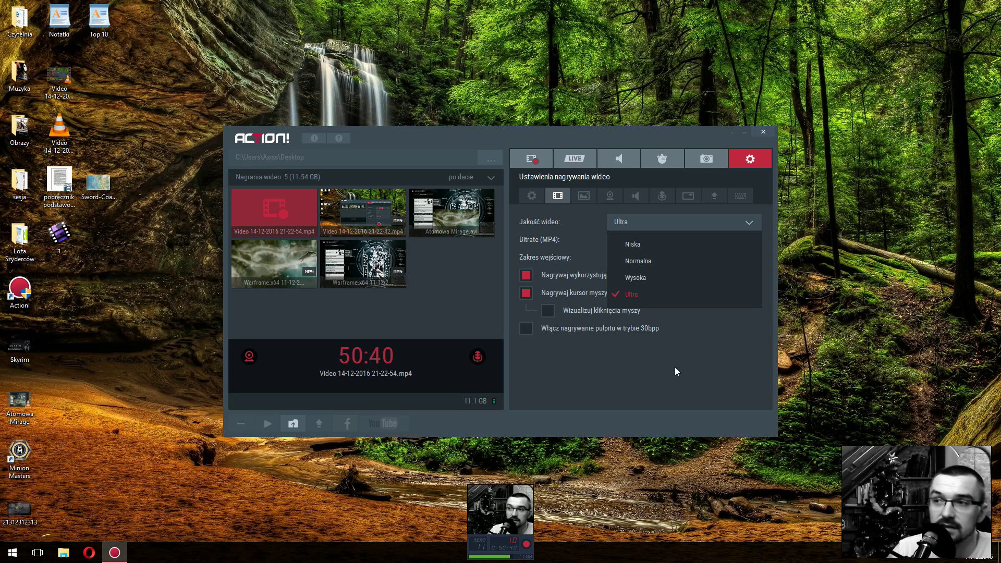
{"action": "left_click", "coordinate": [729, 392]}
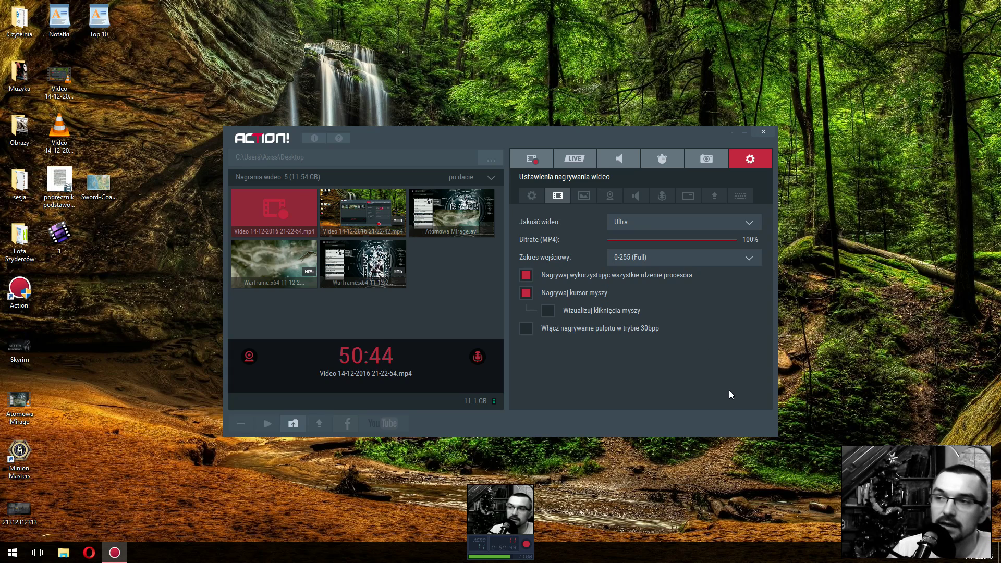
{"action": "left_click", "coordinate": [748, 224]}
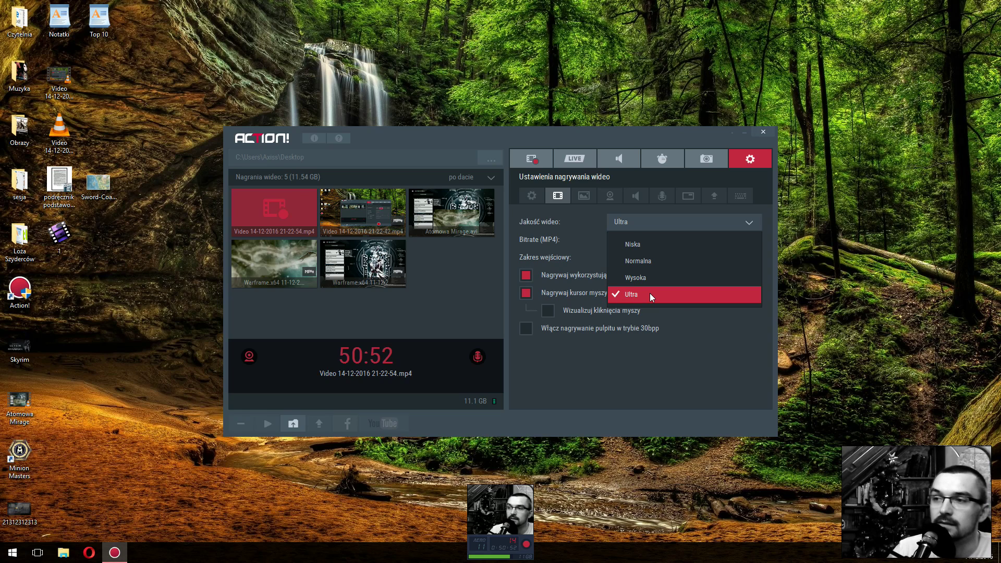
{"action": "left_click", "coordinate": [644, 376]}
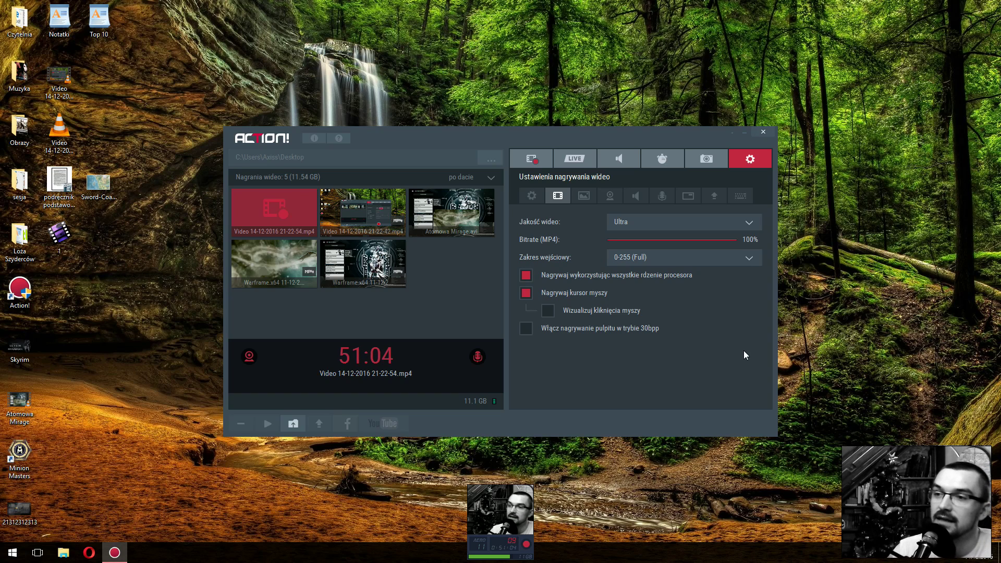
{"action": "left_click", "coordinate": [697, 224]}
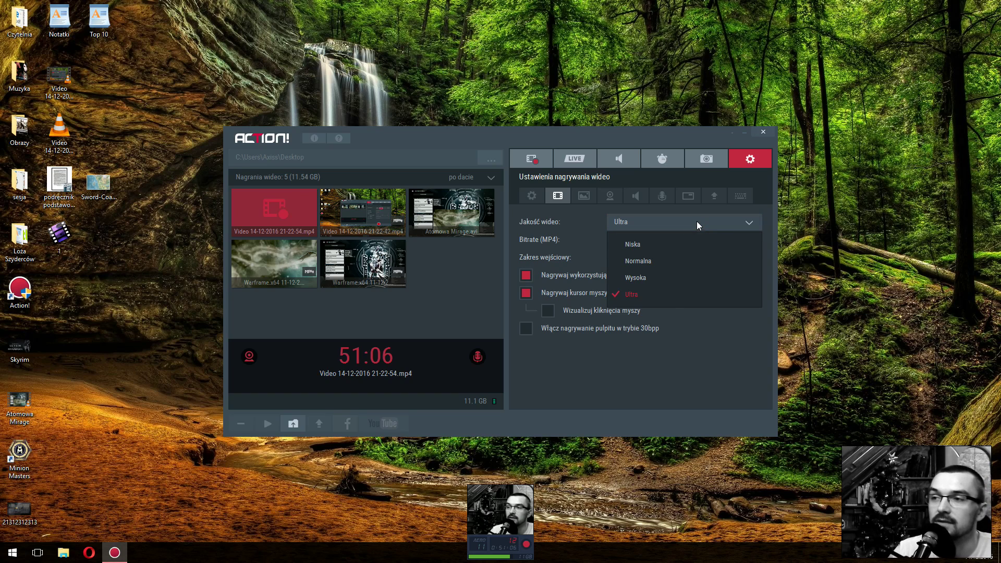
{"action": "left_click", "coordinate": [701, 351]}
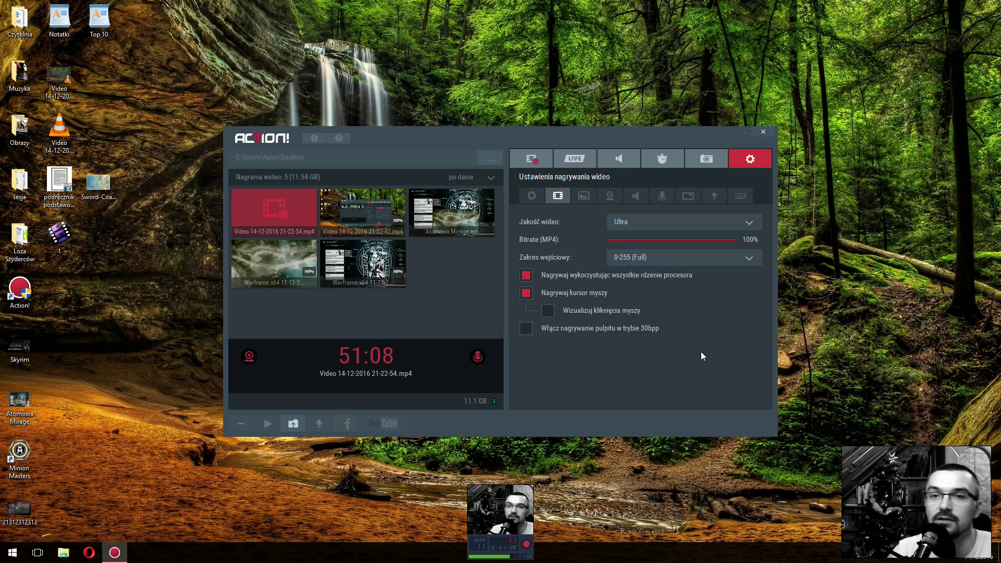